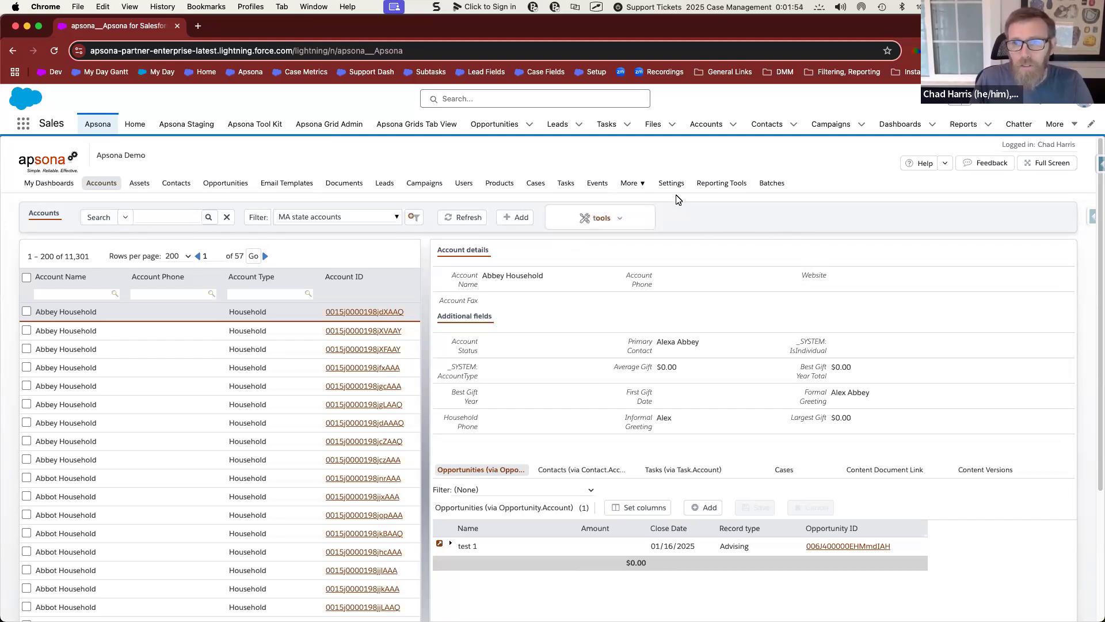
# Open the list of Apsona items from the settings.
pyautogui.click(677, 185)
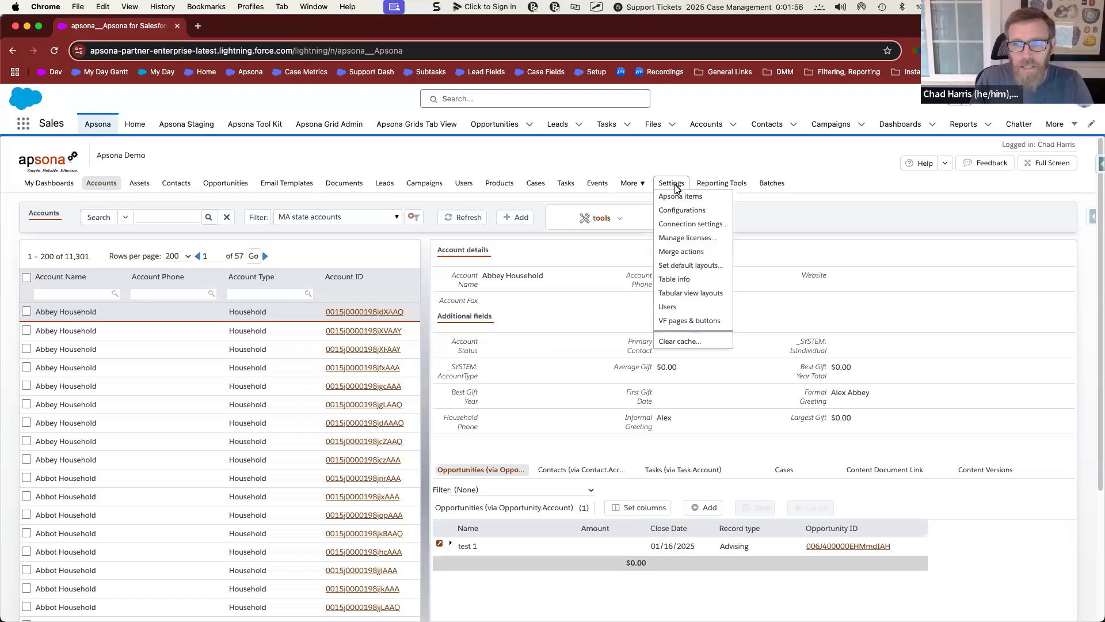
pyautogui.click(680, 197)
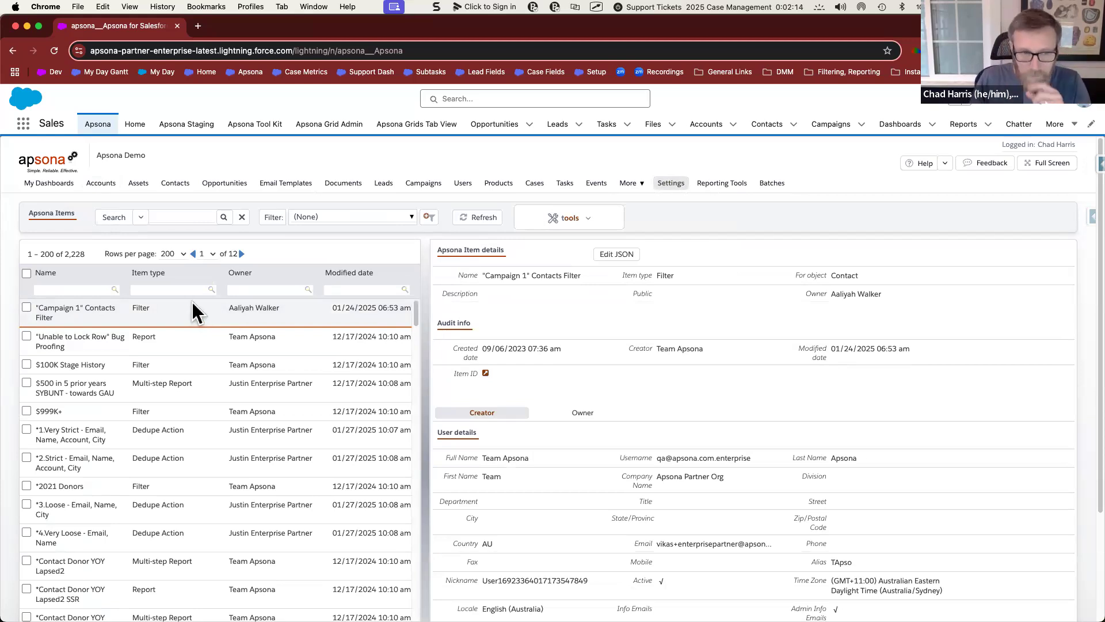
pyautogui.click(668, 184)
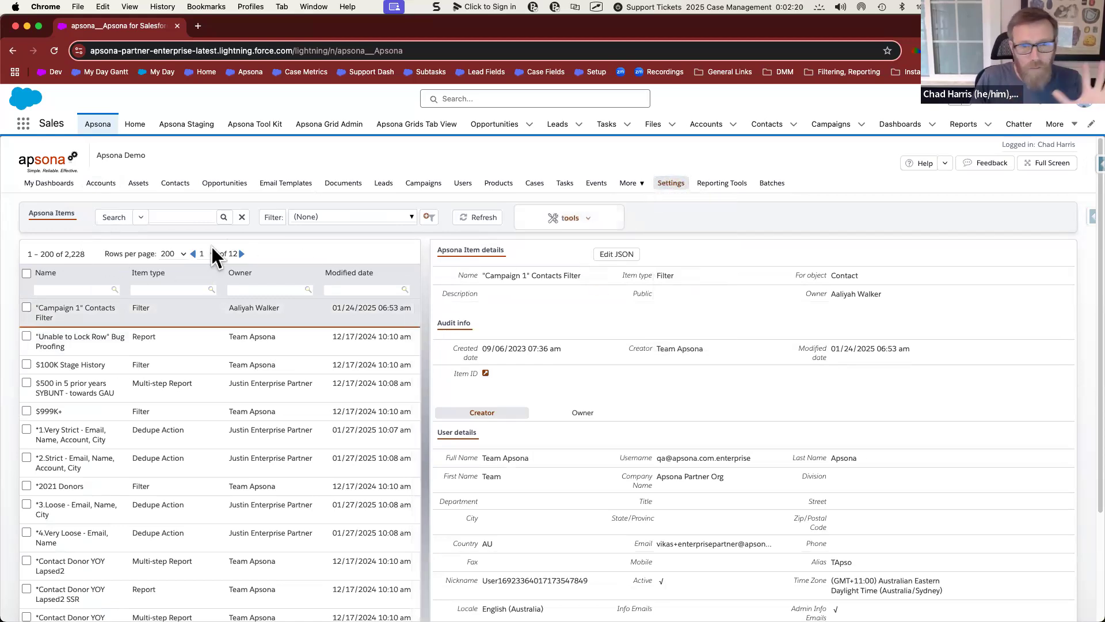
pyautogui.moveTo(85, 253); pyautogui.dragTo(64, 253)
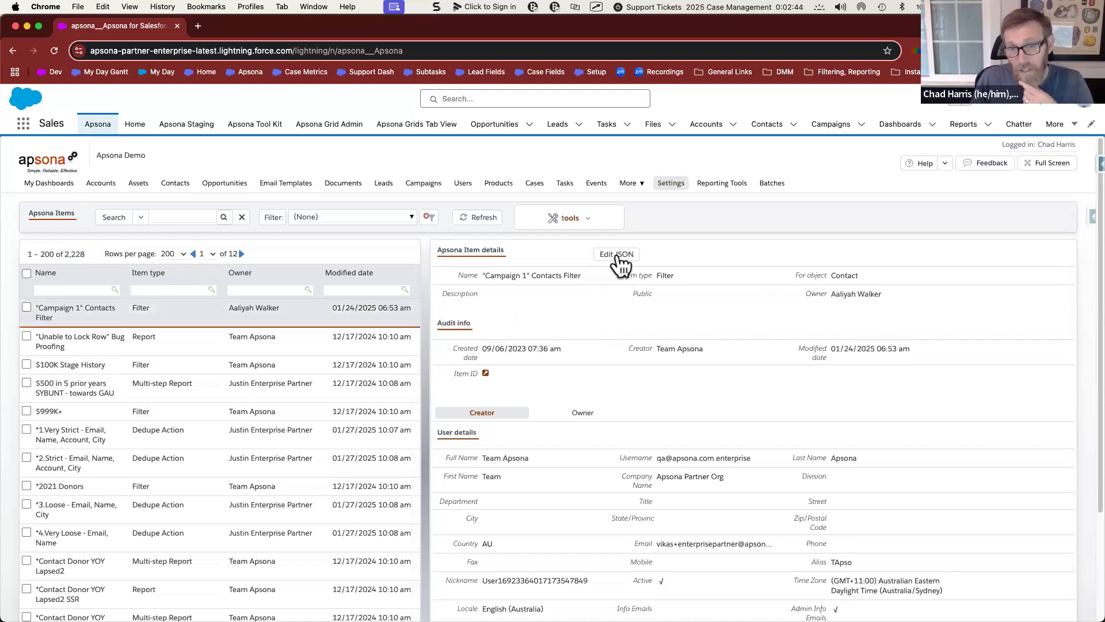
# Examine the Content field on the Salesforce record of the "Campaign 1" Contacts Filter item, and close the record.
pyautogui.scroll(-1, 666, 306)
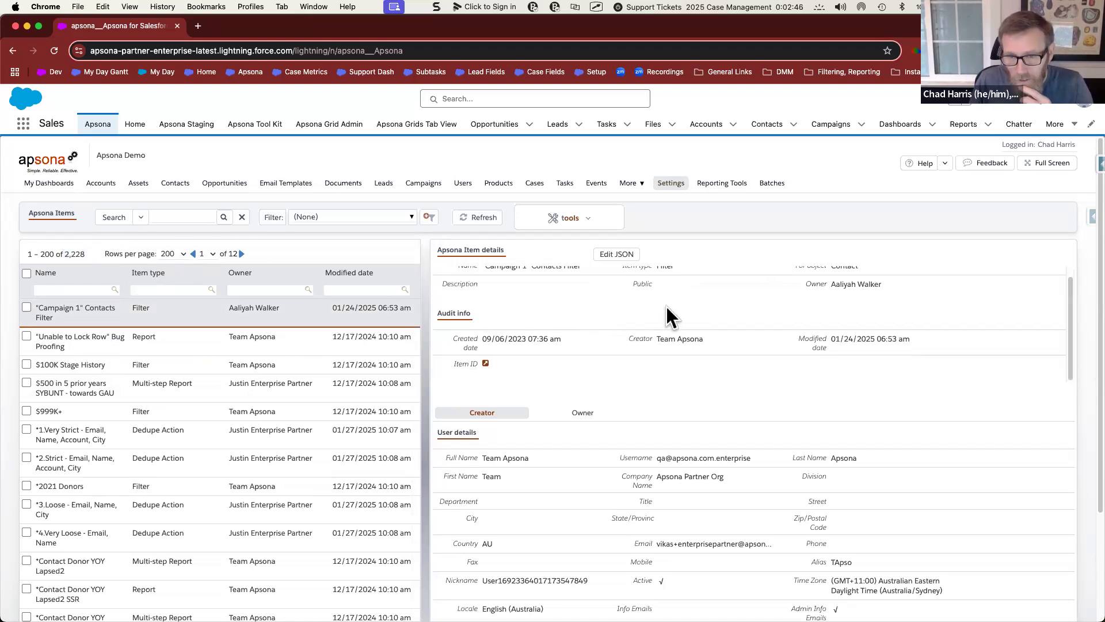
pyautogui.click(486, 365)
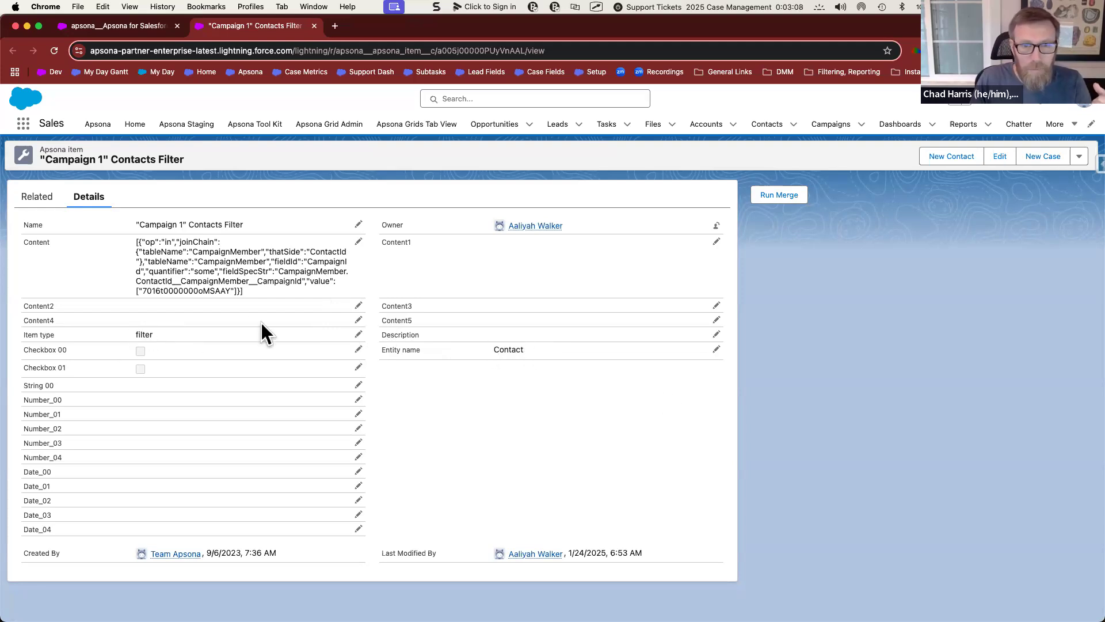
pyautogui.moveTo(130, 242); pyautogui.dragTo(266, 293)
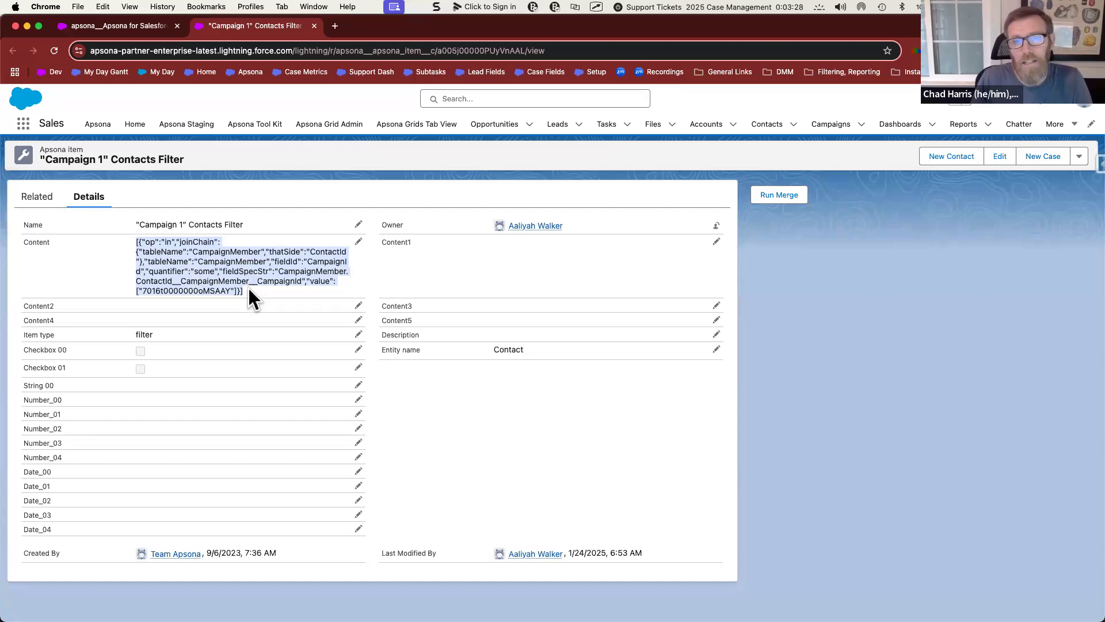
pyautogui.click(253, 268)
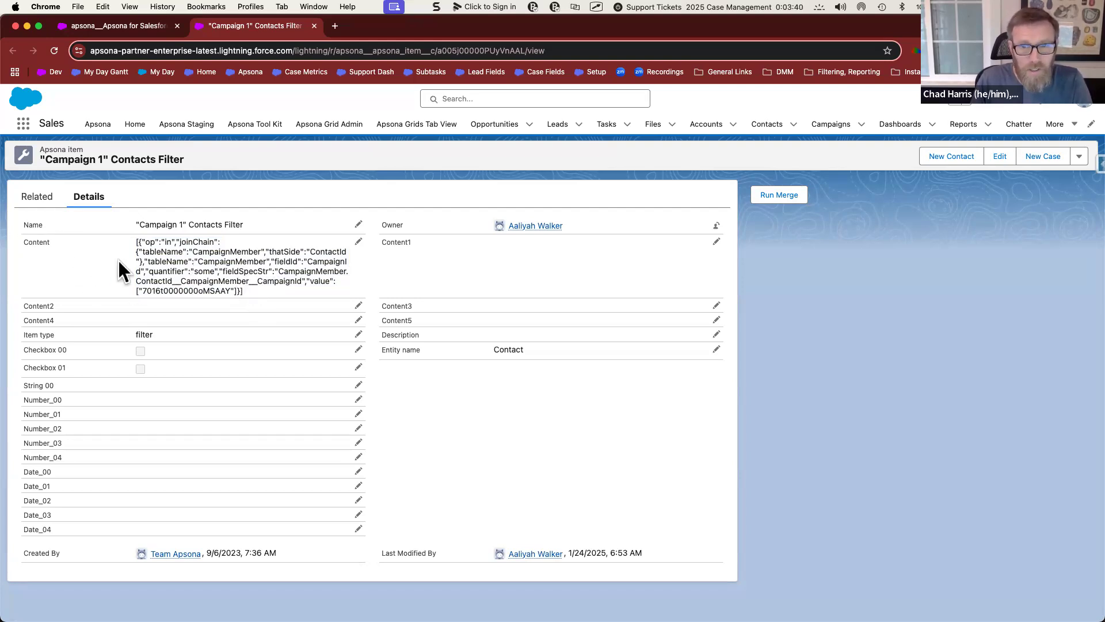
pyautogui.click(314, 25)
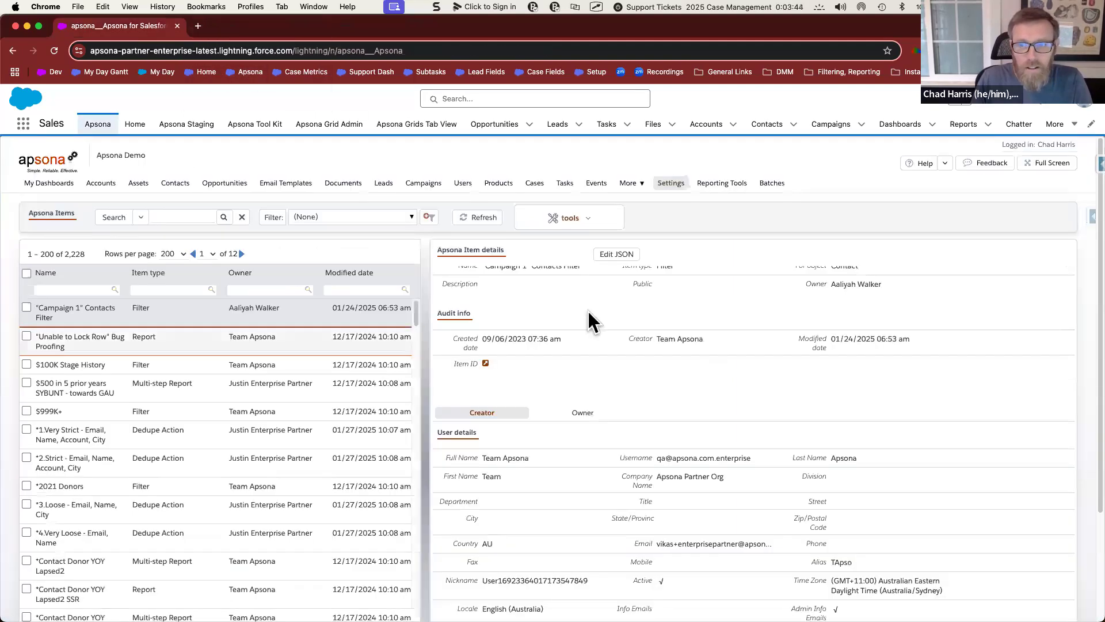
# View the JSON of the "Campaign 1" Contacts Filter item and leave it without saving.
pyautogui.click(629, 254)
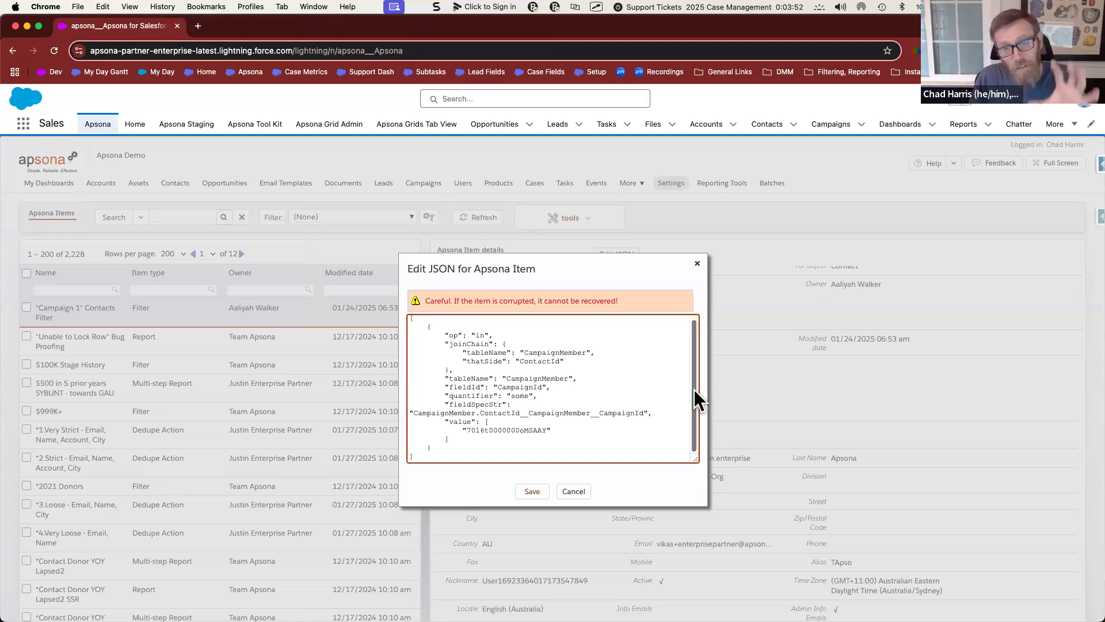
pyautogui.moveTo(695, 386)
pyautogui.mouseDown()
pyautogui.moveTo(692, 357)
pyautogui.moveTo(695, 396)
pyautogui.mouseUp()
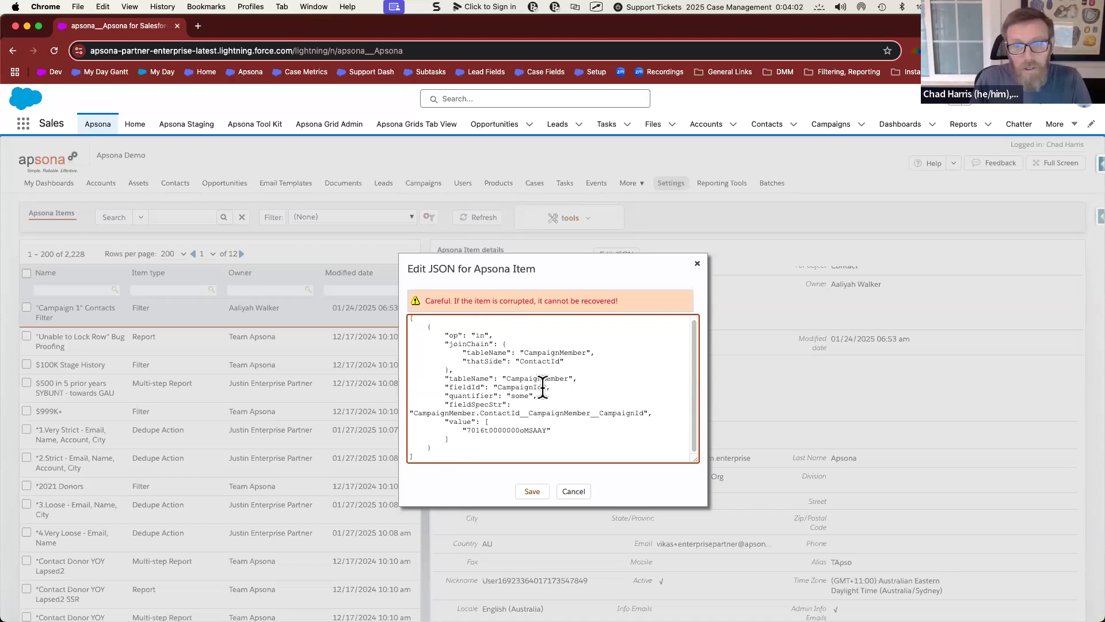
pyautogui.click(574, 493)
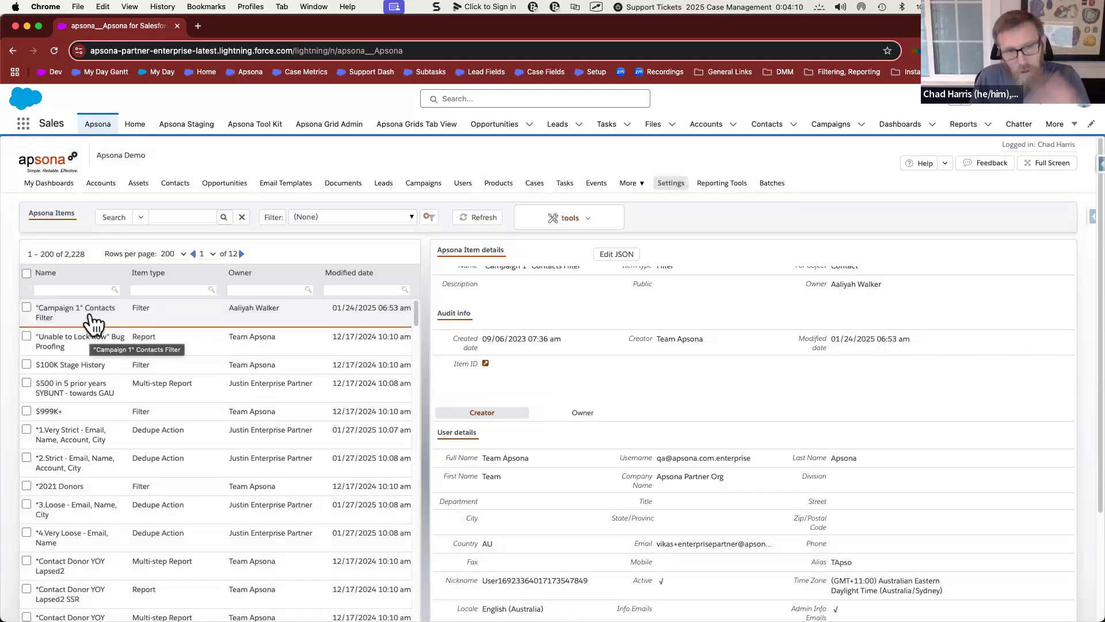
# Open the list of reports for the Apsona item object.
pyautogui.click(599, 226)
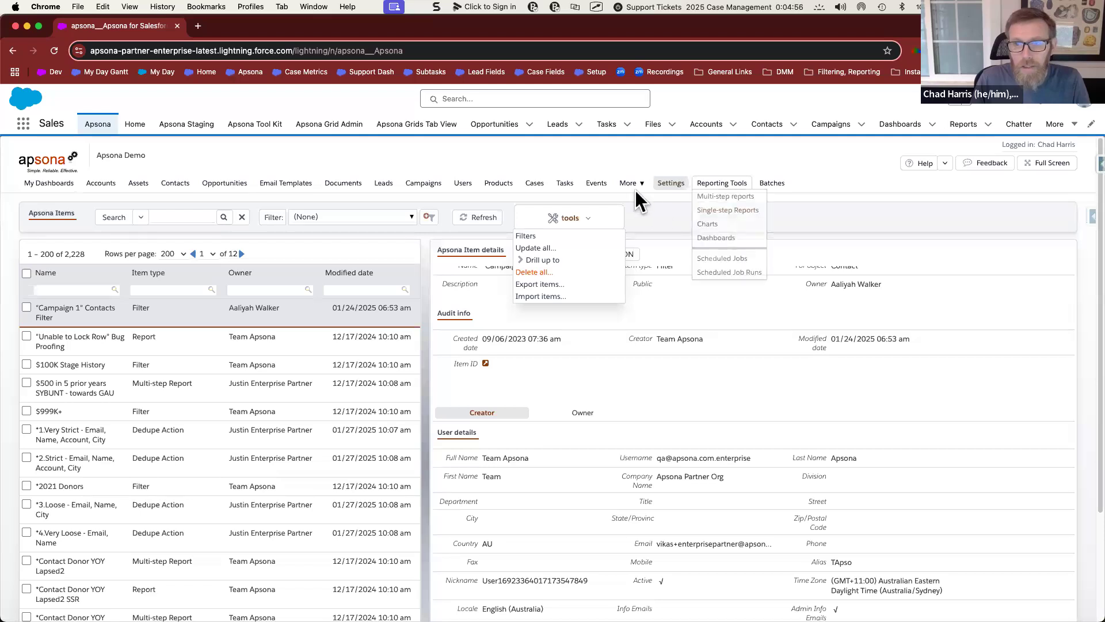
pyautogui.moveTo(638, 189)
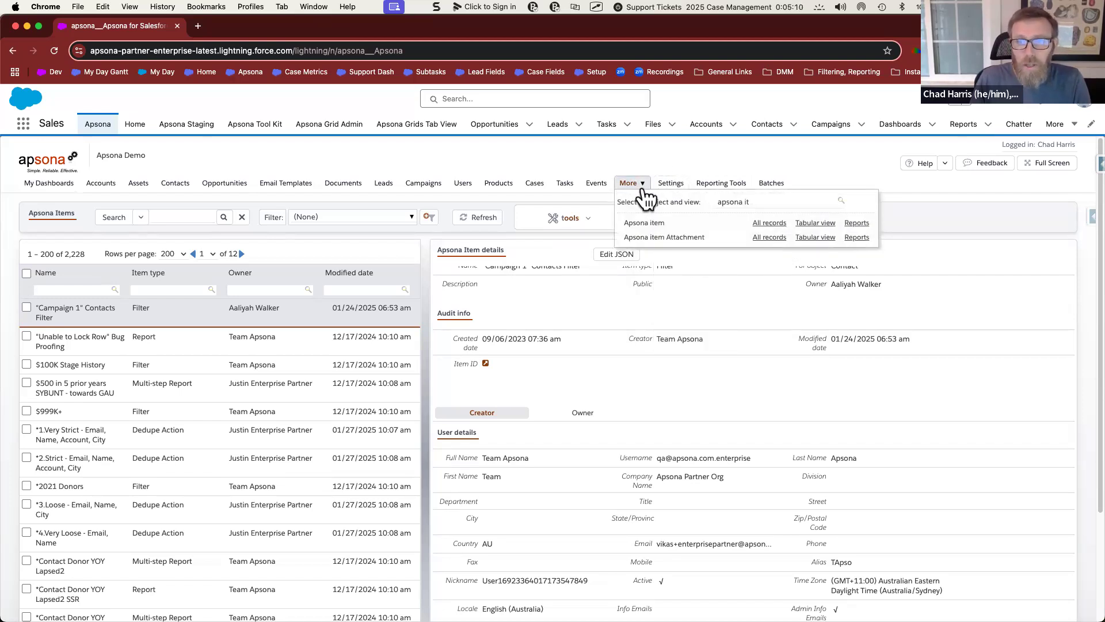
pyautogui.click(856, 224)
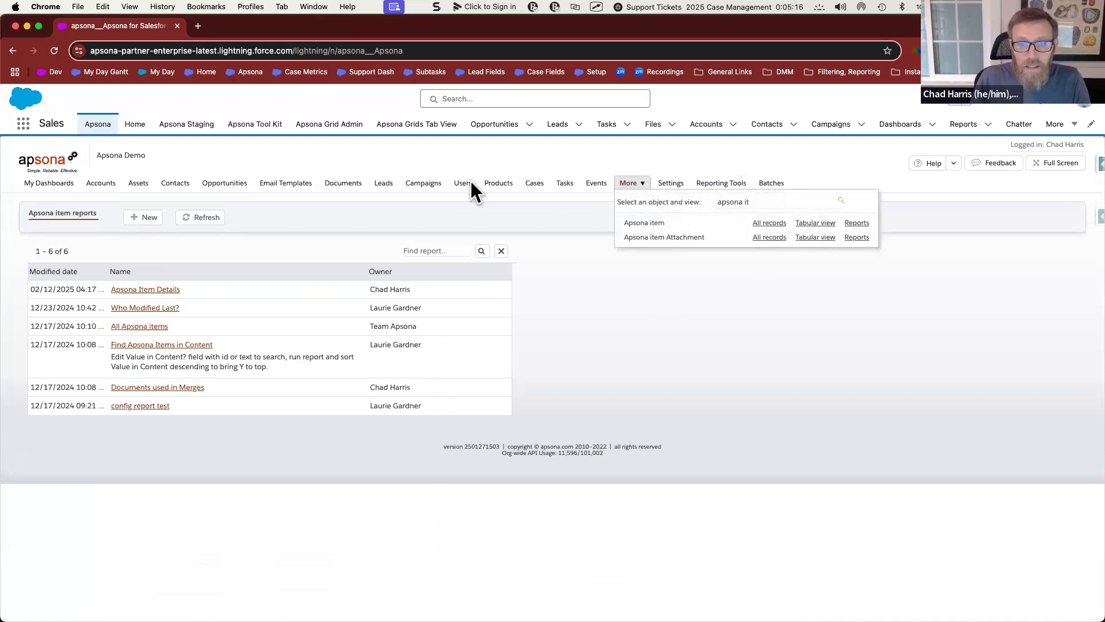
pyautogui.moveTo(633, 189)
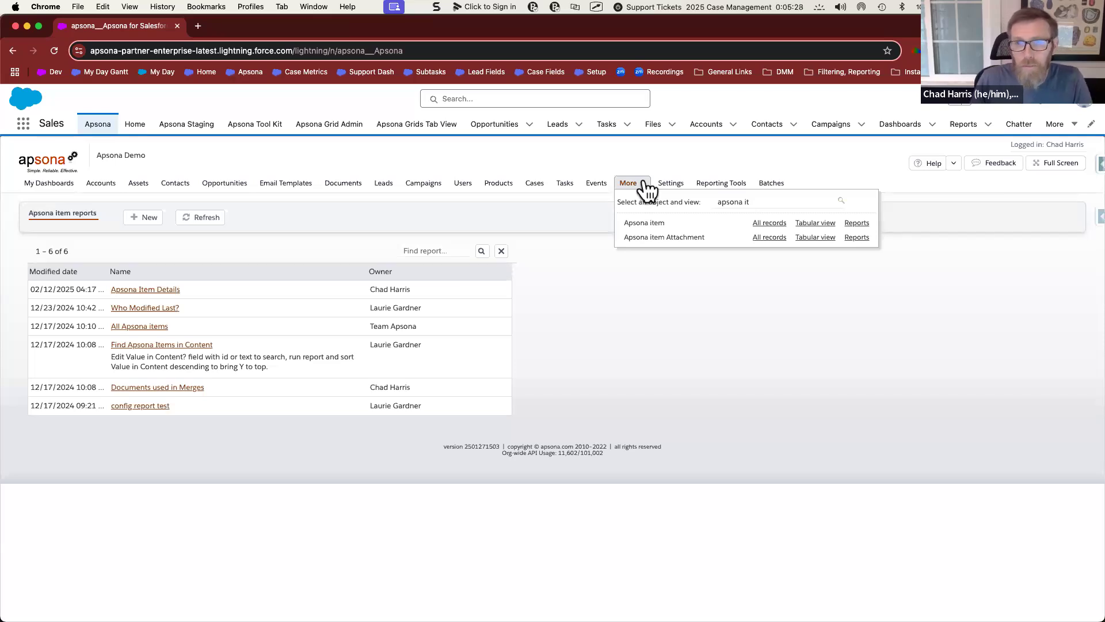
# In the Apsona Standard User (cloned) configuration, search non-visible objects for "item" and visible objects for "apsona item", leaving without saving.
pyautogui.moveTo(671, 189)
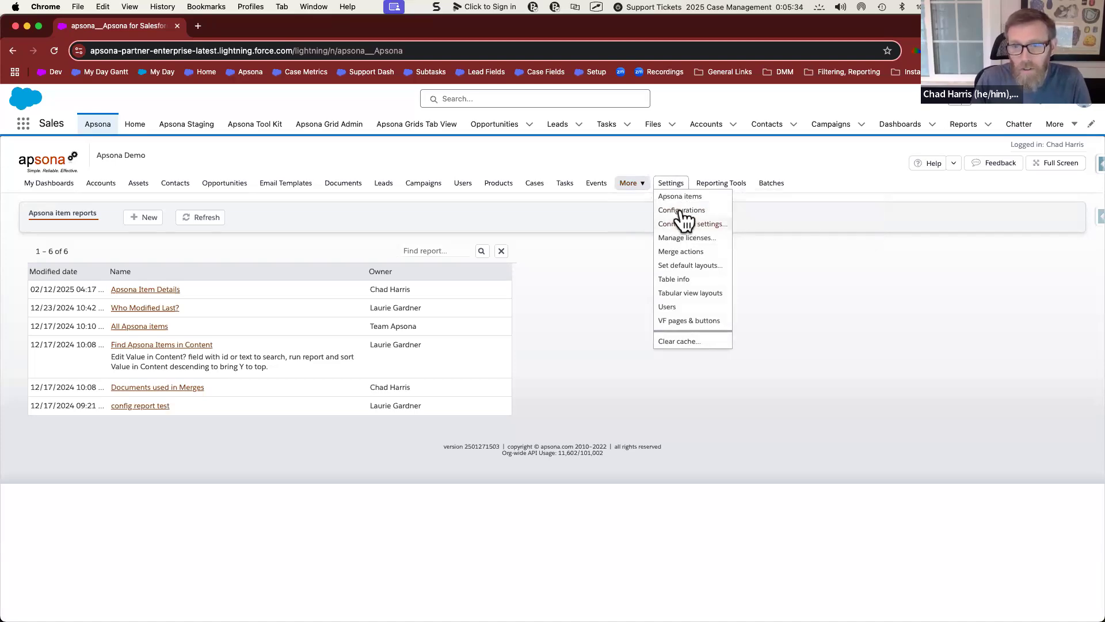
pyautogui.click(680, 211)
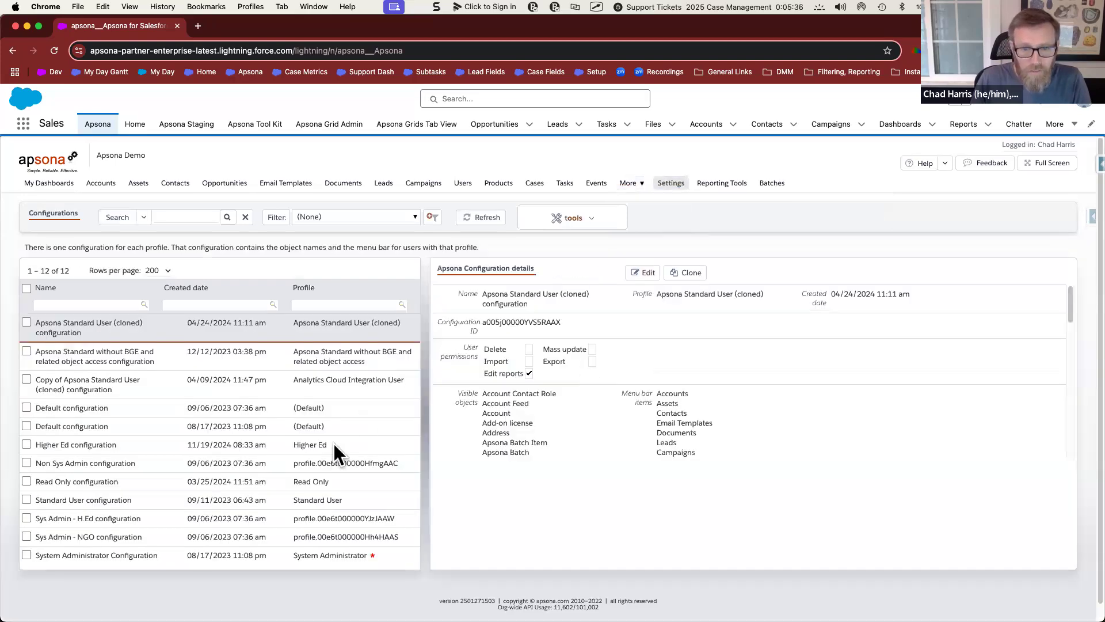
pyautogui.scroll(-1, 369, 527)
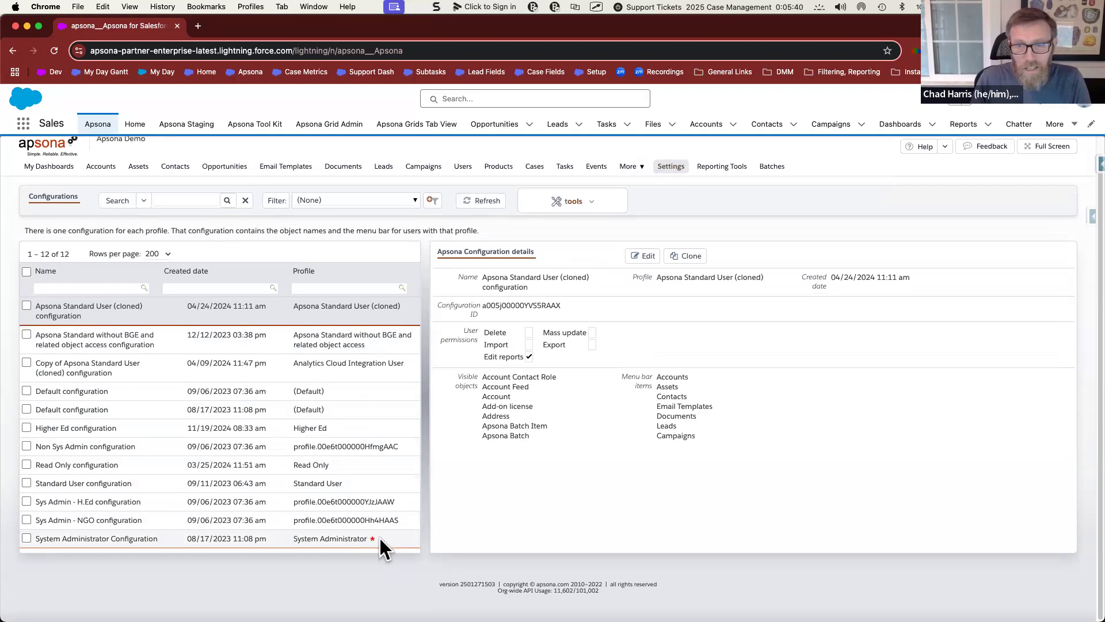
pyautogui.click(639, 258)
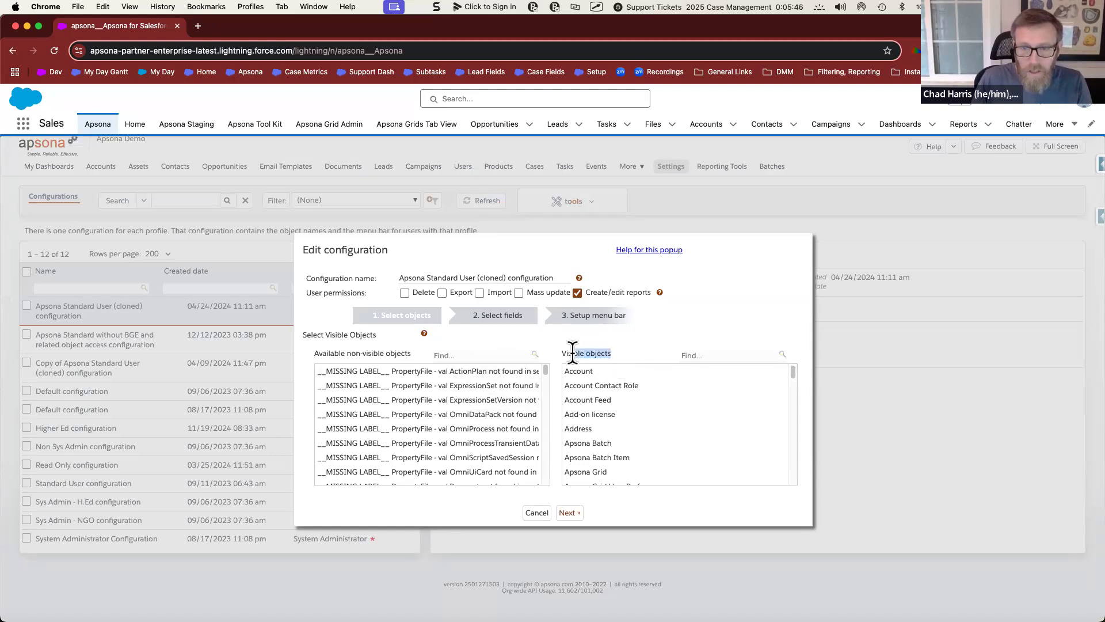
pyautogui.moveTo(411, 355); pyautogui.dragTo(354, 355)
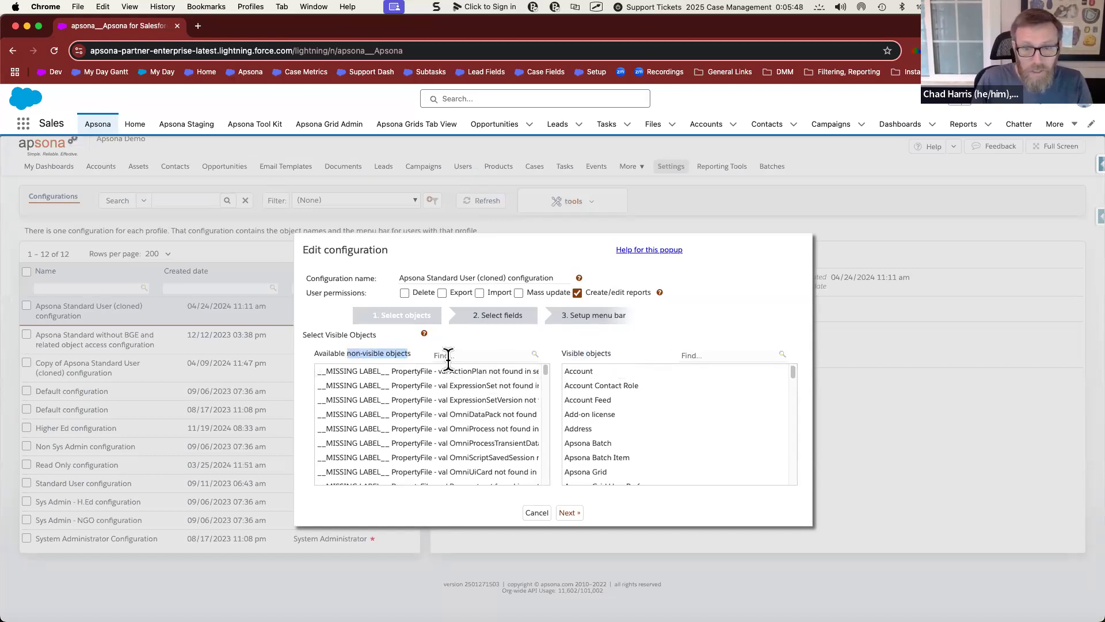
pyautogui.click(703, 355)
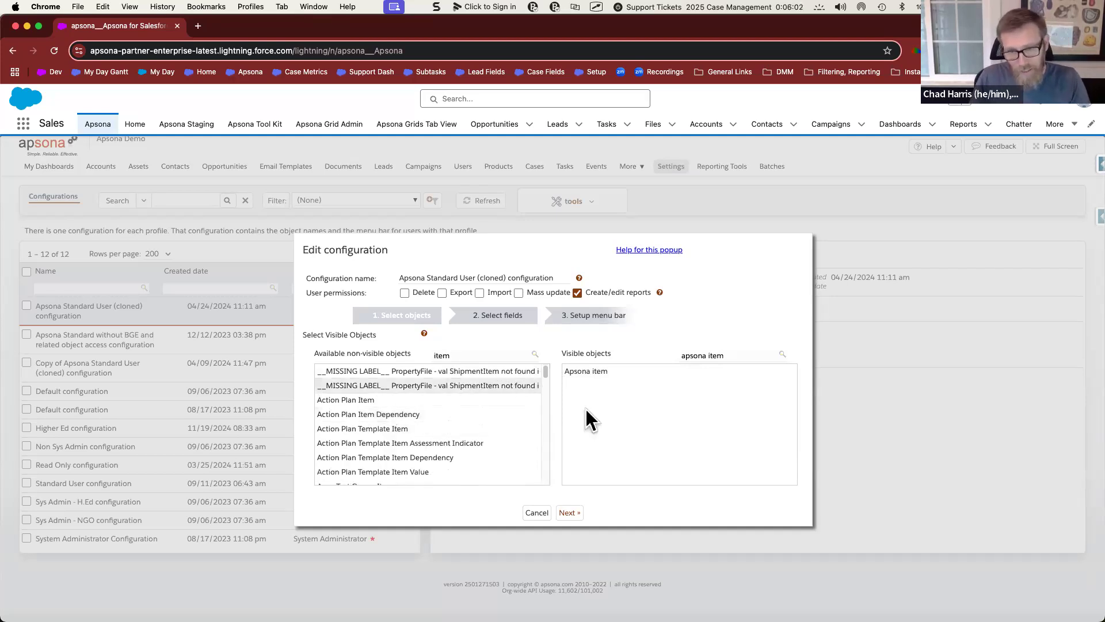
pyautogui.click(536, 513)
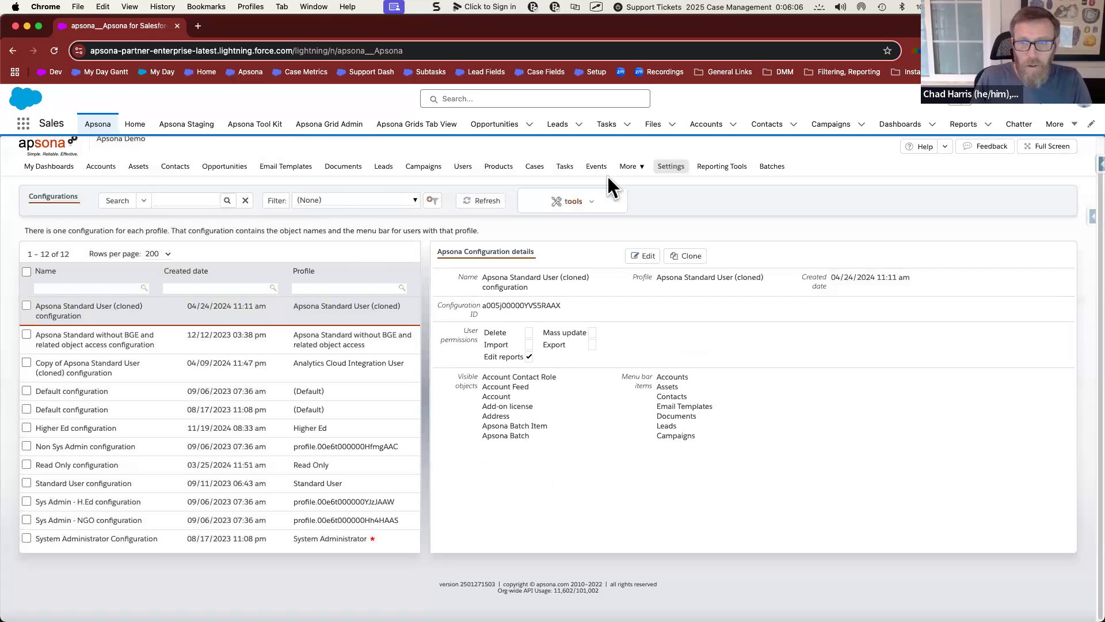
# Open the Apsona Item Details report for editing and look through the available Apsona item fields.
pyautogui.moveTo(632, 167)
pyautogui.click(856, 206)
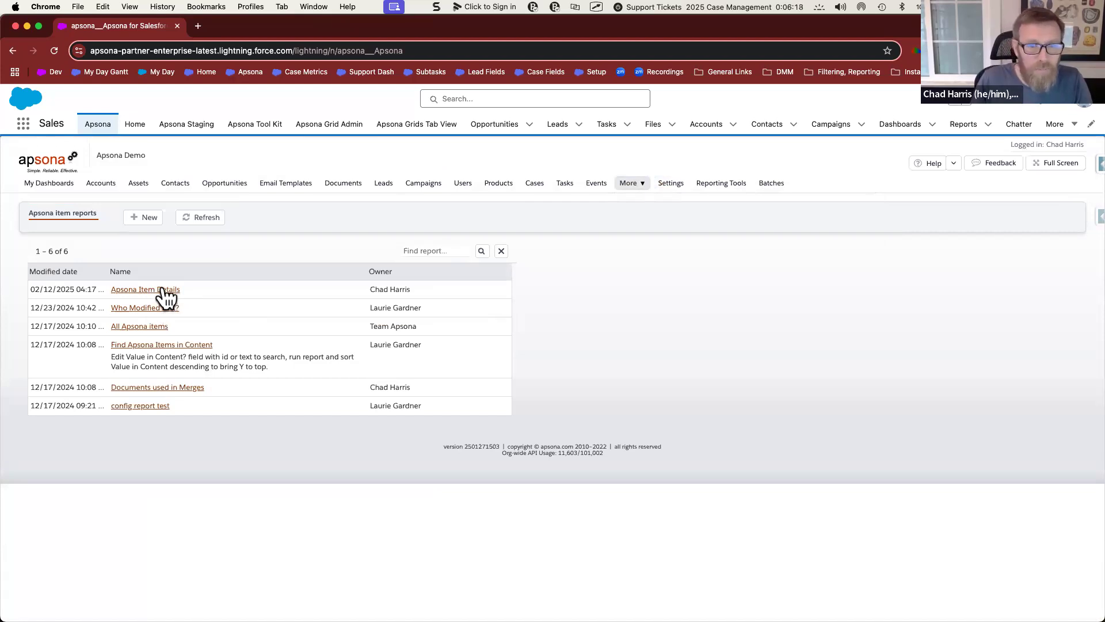
pyautogui.click(163, 291)
pyautogui.click(144, 300)
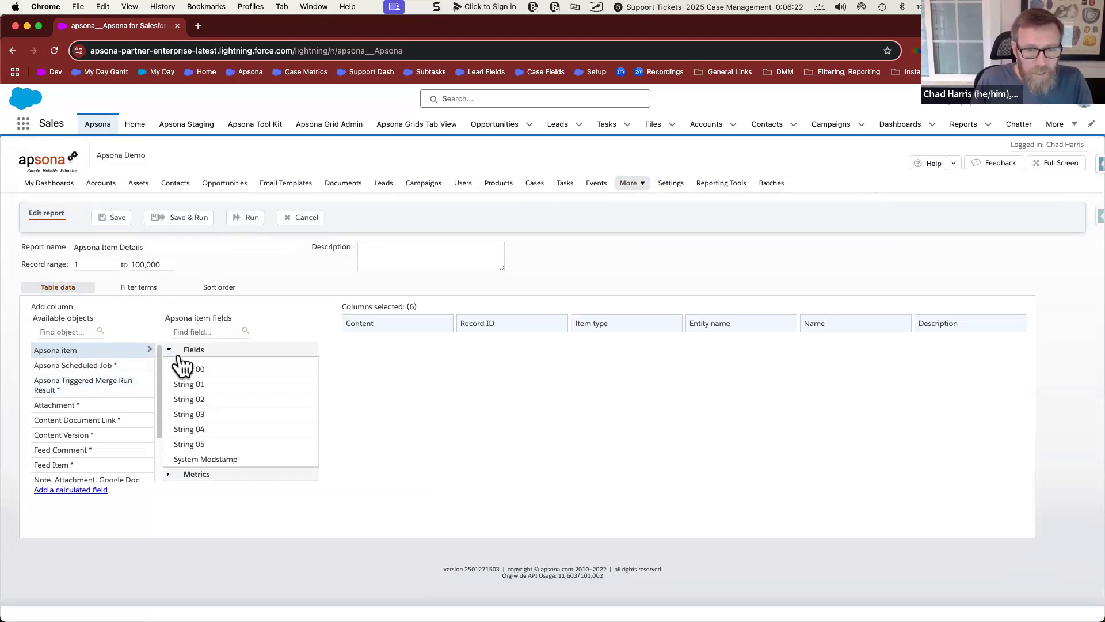
pyautogui.scroll(10, 314, 421)
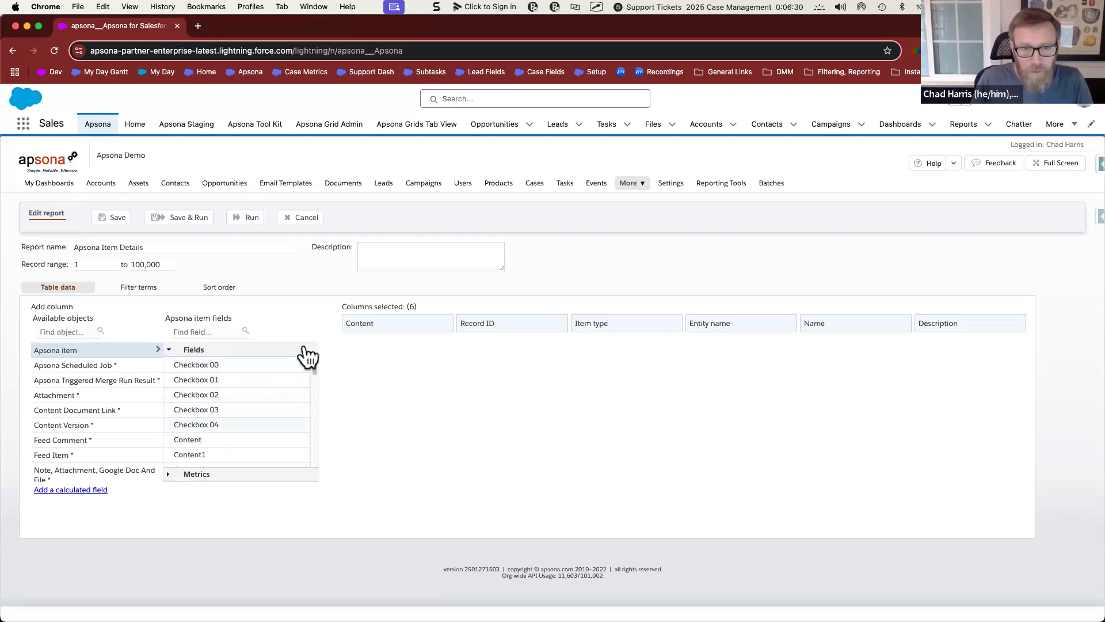
pyautogui.moveTo(315, 367)
pyautogui.mouseDown()
pyautogui.moveTo(311, 437)
pyautogui.moveTo(308, 351)
pyautogui.mouseUp()
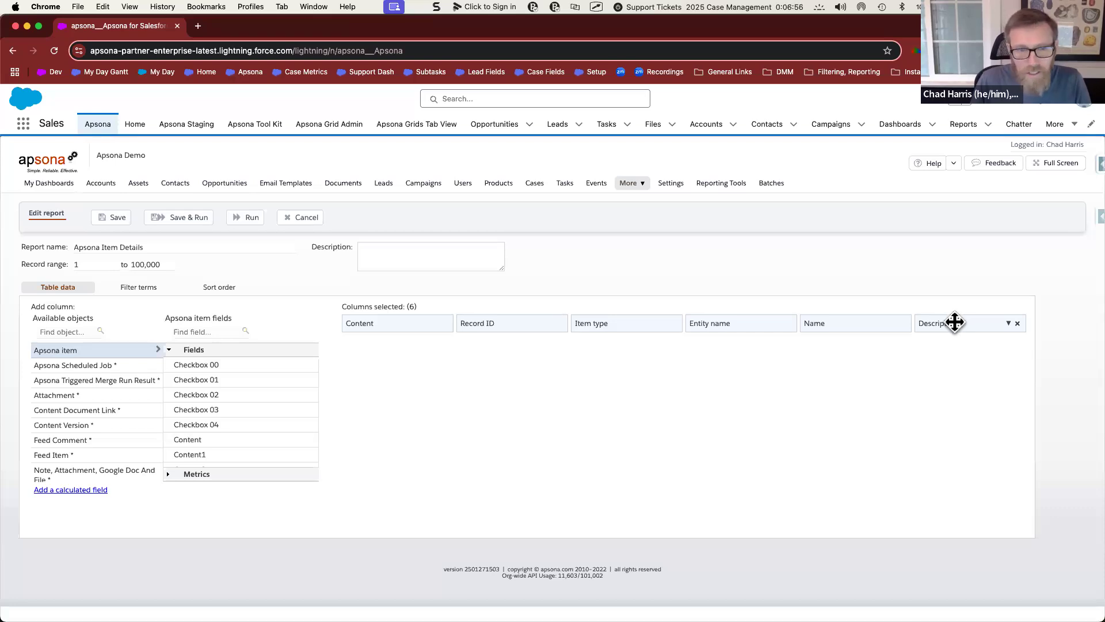
# Review the filter terms of the Apsona Item Details report and run the report.
pyautogui.click(137, 288)
pyautogui.moveTo(336, 345); pyautogui.dragTo(464, 370)
pyautogui.moveTo(337, 380); pyautogui.dragTo(467, 402)
pyautogui.moveTo(337, 421); pyautogui.dragTo(464, 438)
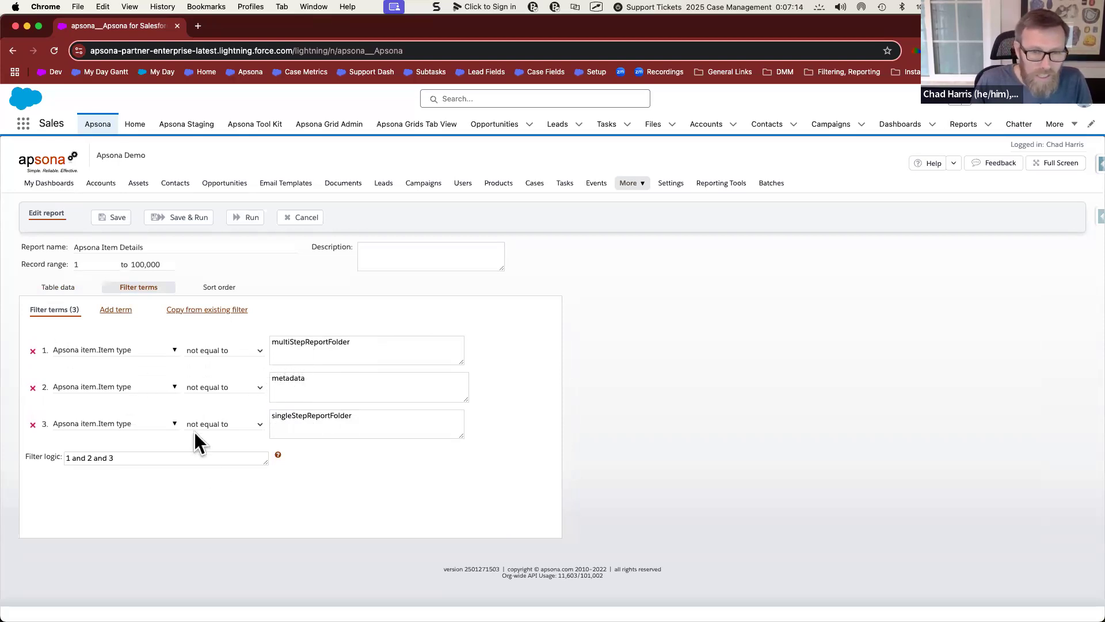
pyautogui.click(240, 217)
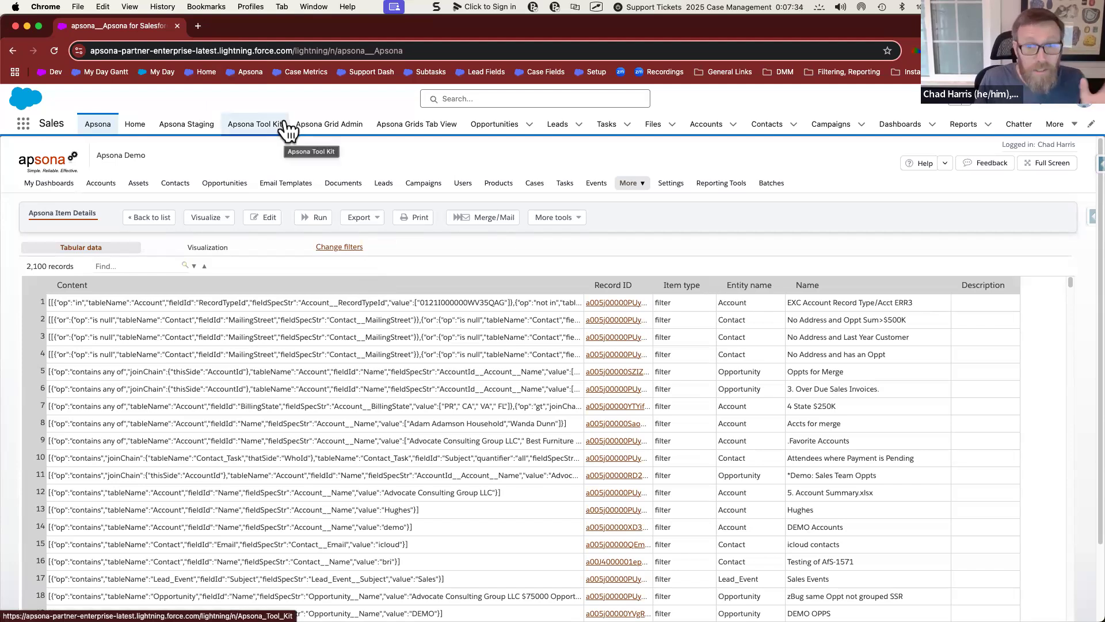
# Duplicate the browser tab and find the Campaigns list in it by searching the apps and items for "campaign".
pyautogui.rightClick(165, 24)
pyautogui.click(193, 101)
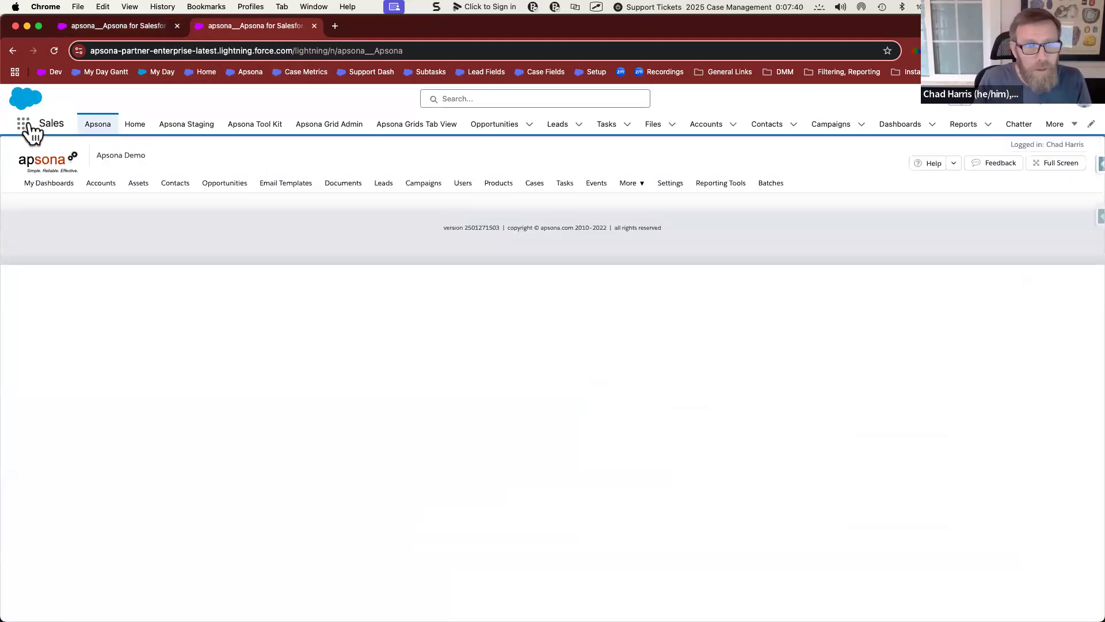
pyautogui.click(24, 124)
pyautogui.write('campaign')
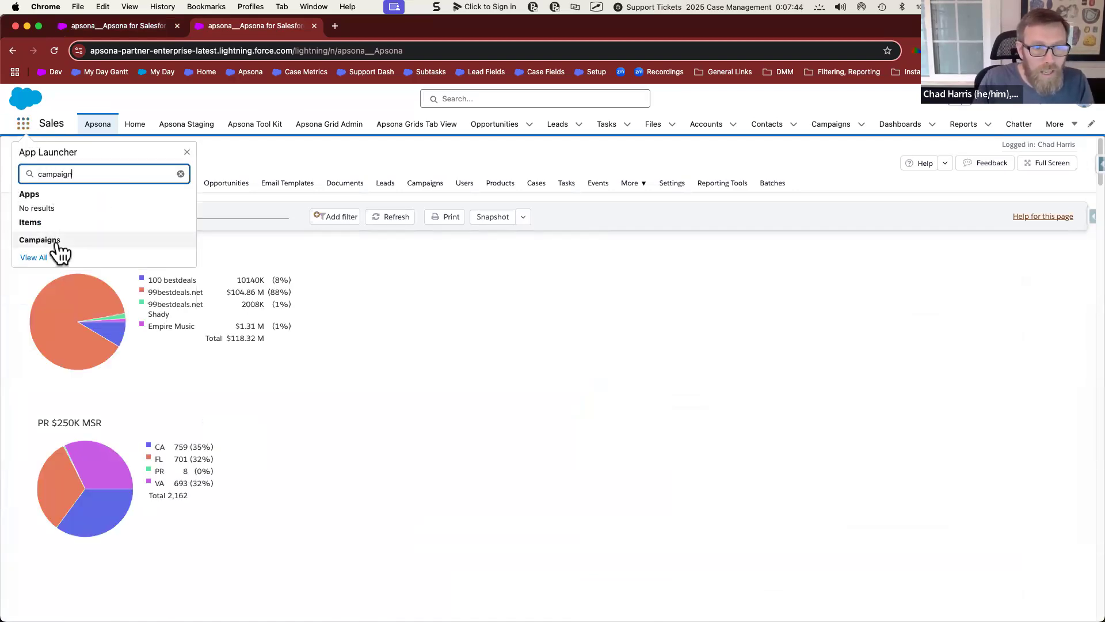
pyautogui.click(54, 242)
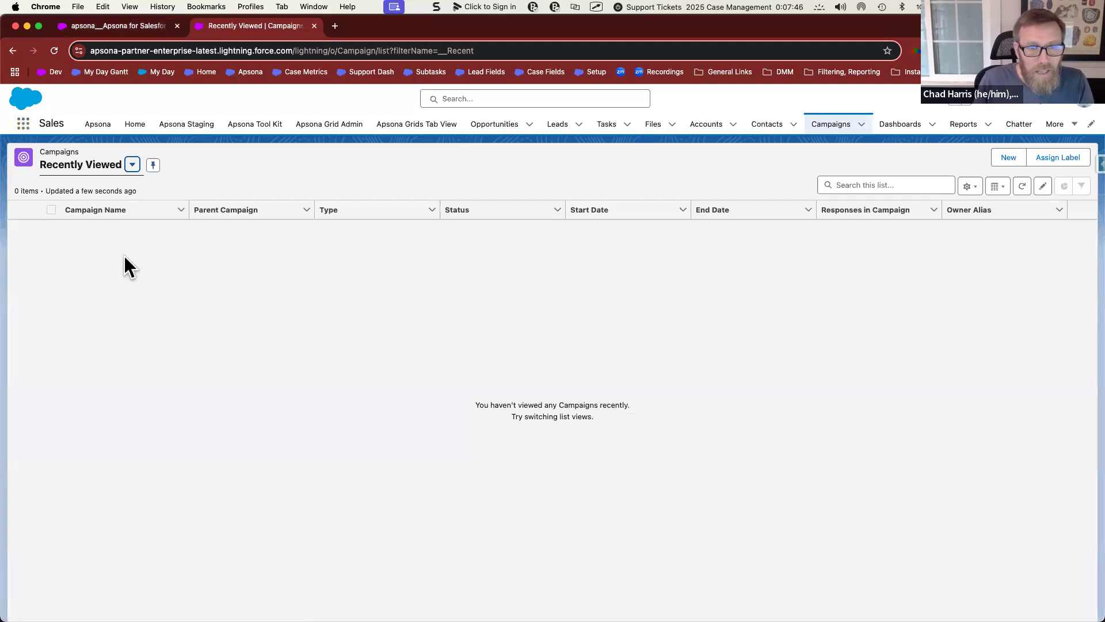
# Return to the Apsona Item Details report and search its results for "campaignmember.contactid".
pyautogui.click(150, 27)
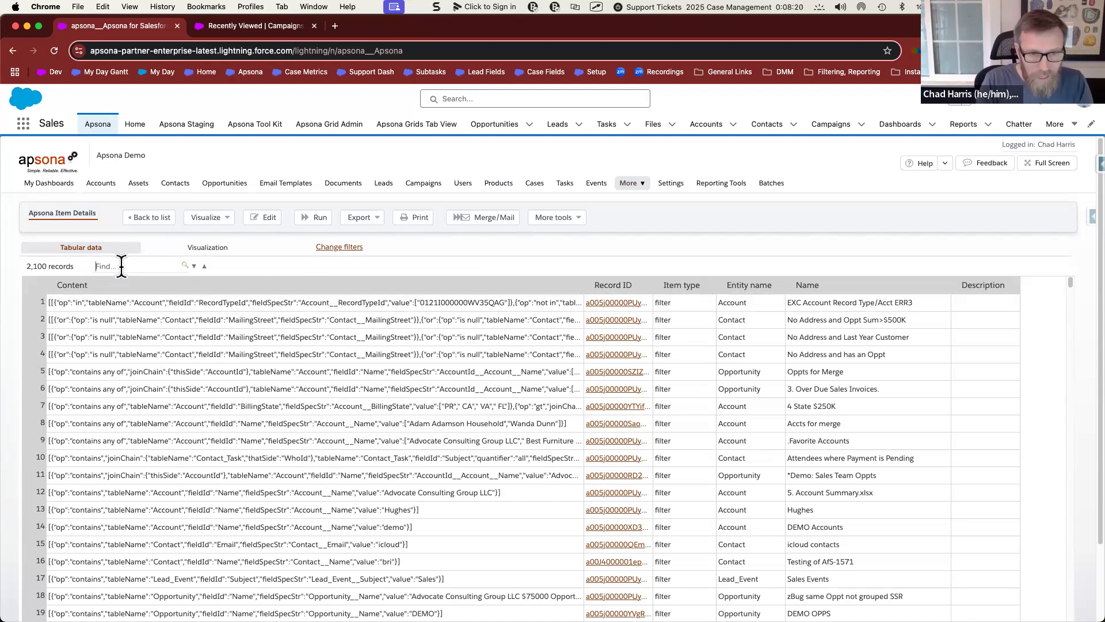
pyautogui.write('campaign')
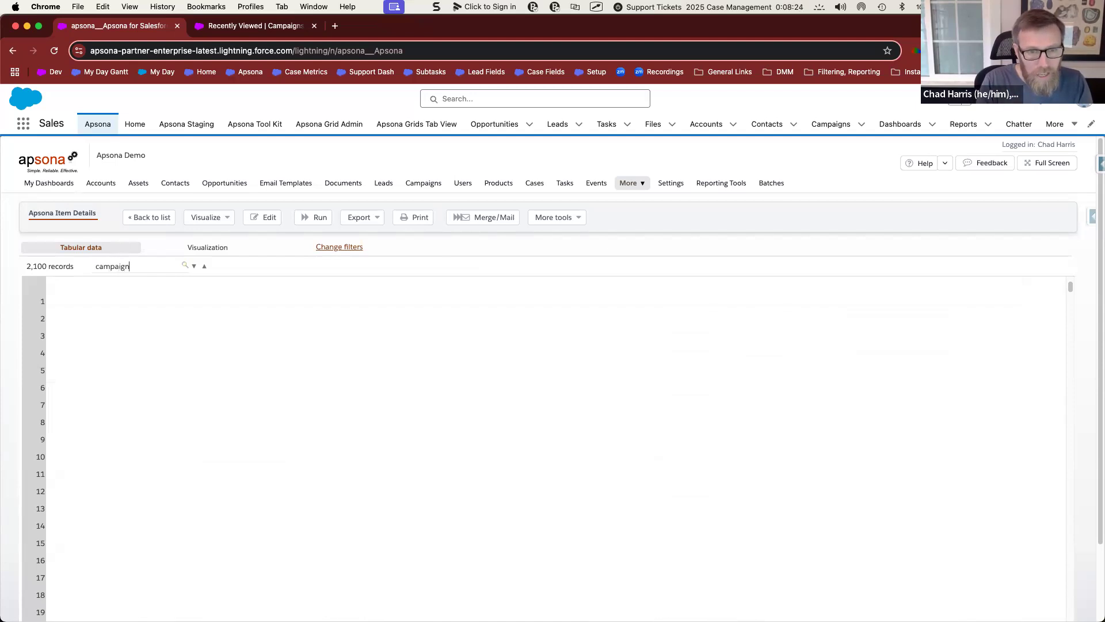
pyautogui.write('member.contactid')
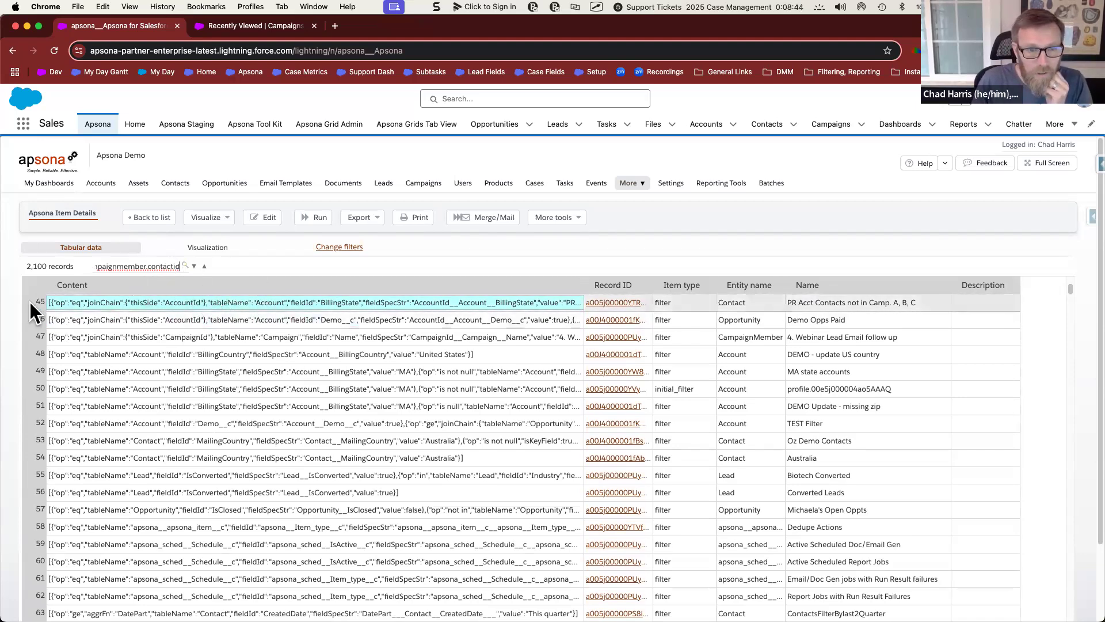
# Advance through the "campaignmember.contactid" matches to the "ocr in gala filter" item, open its record and find "campaignmember.contact" in its content.
pyautogui.click(193, 266)
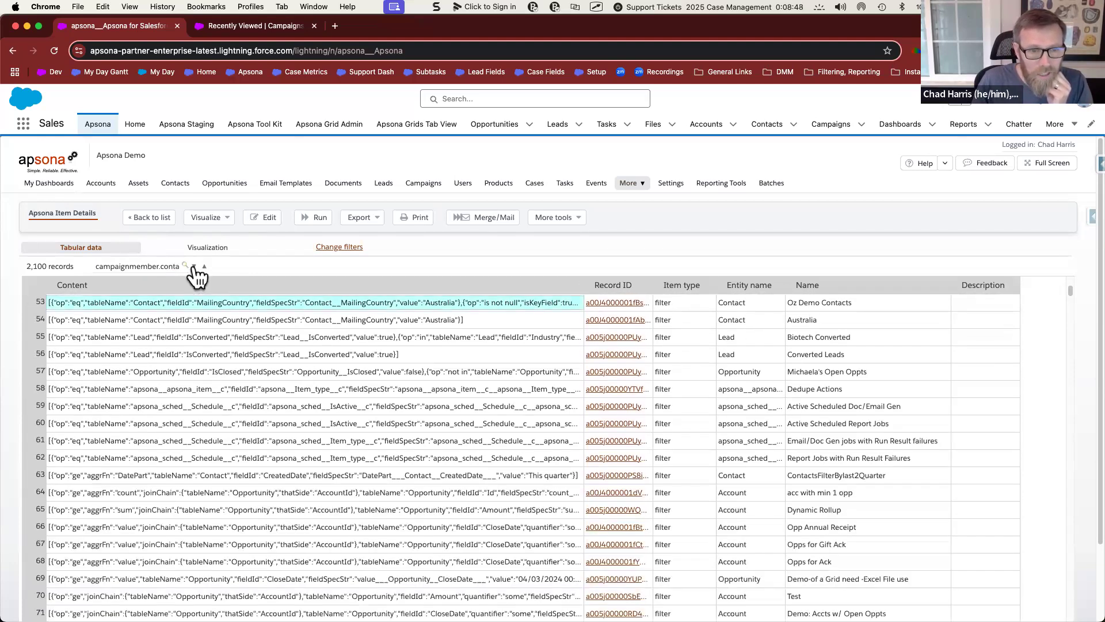
pyautogui.click(194, 267)
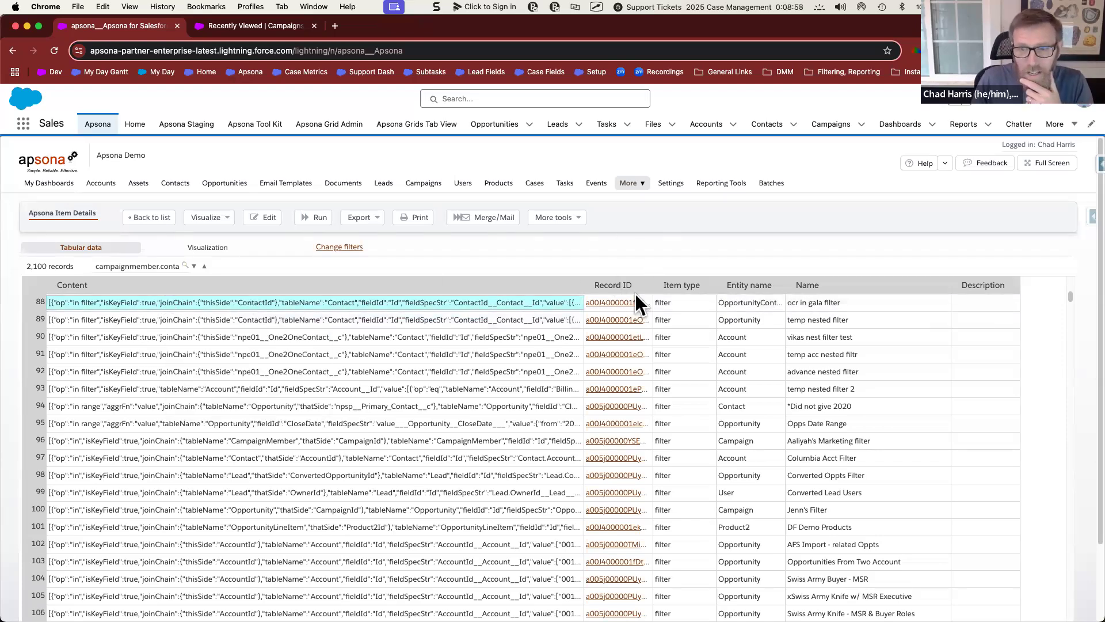
pyautogui.click(612, 302)
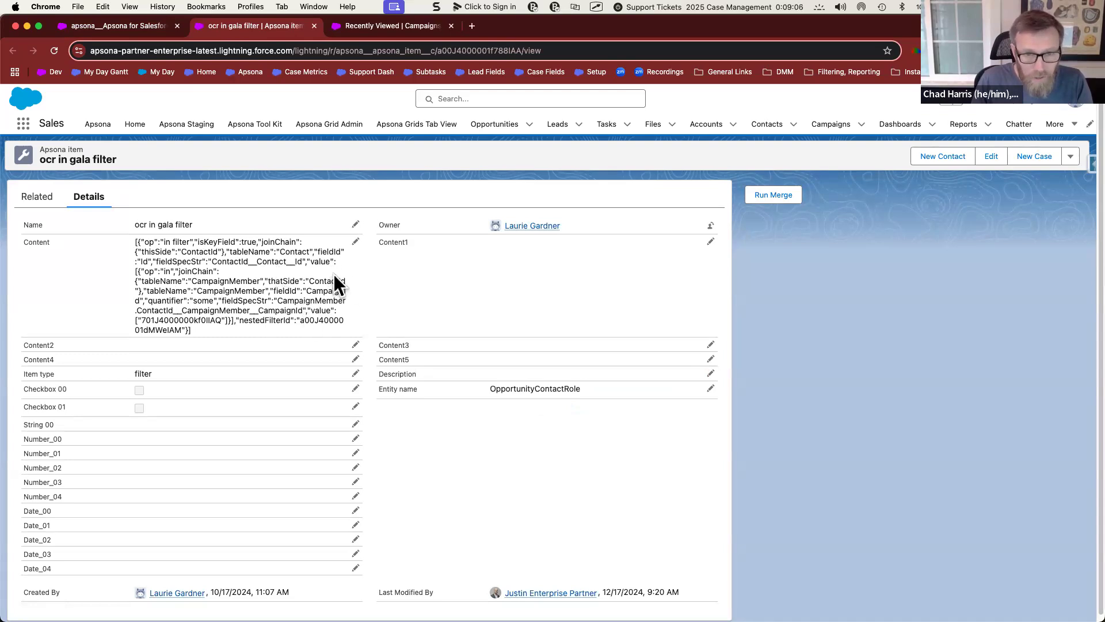
pyautogui.press('super+f')
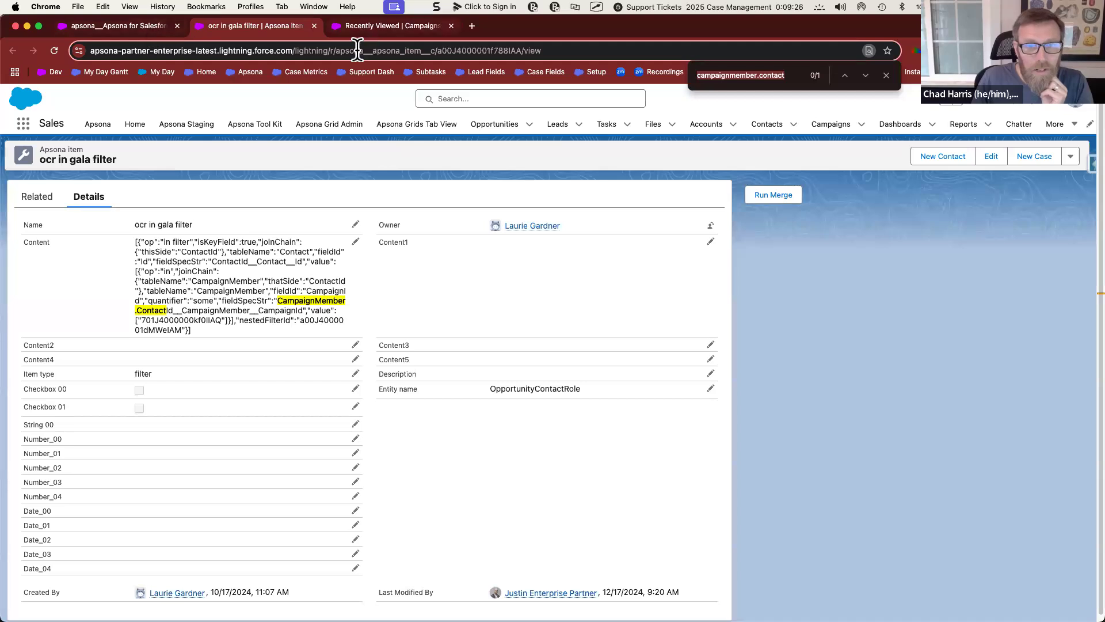
# Open Apsona in the Campaigns browser tab, check the item's entity name, and open the Opportunity Contact Role tabular view by searching for "role".
pyautogui.click(359, 26)
pyautogui.click(90, 126)
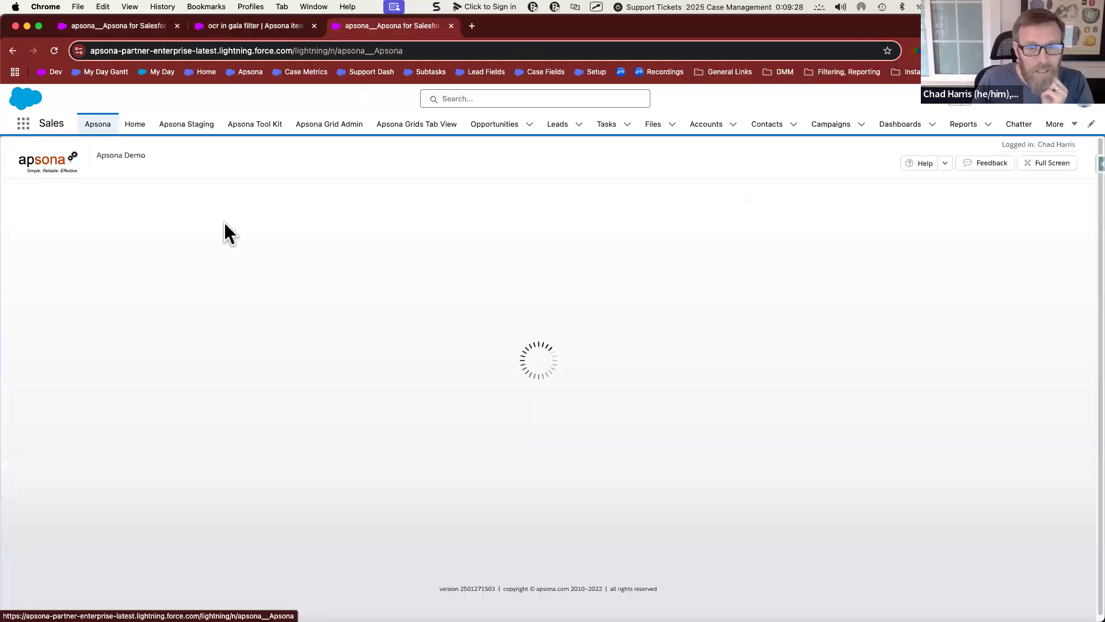
pyautogui.click(253, 25)
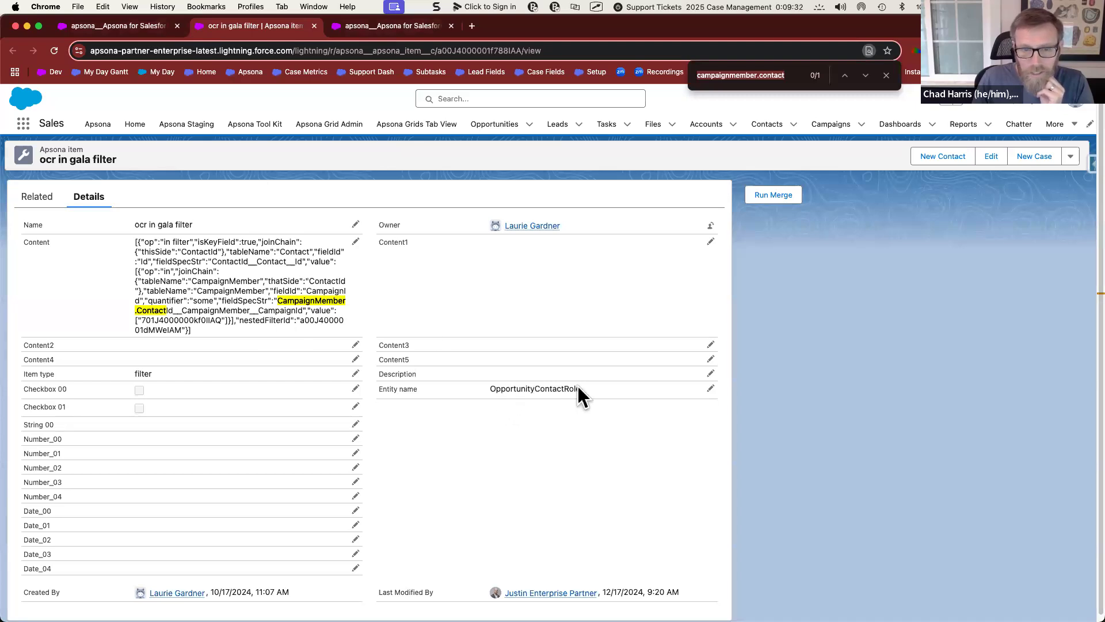
pyautogui.click(350, 26)
pyautogui.click(633, 183)
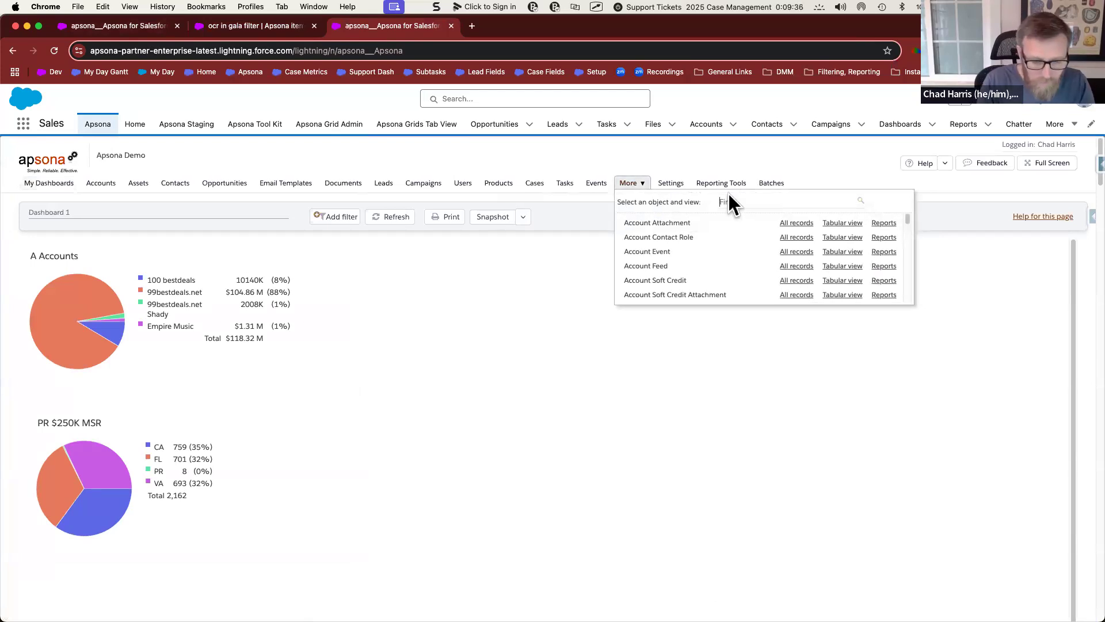
pyautogui.write('role')
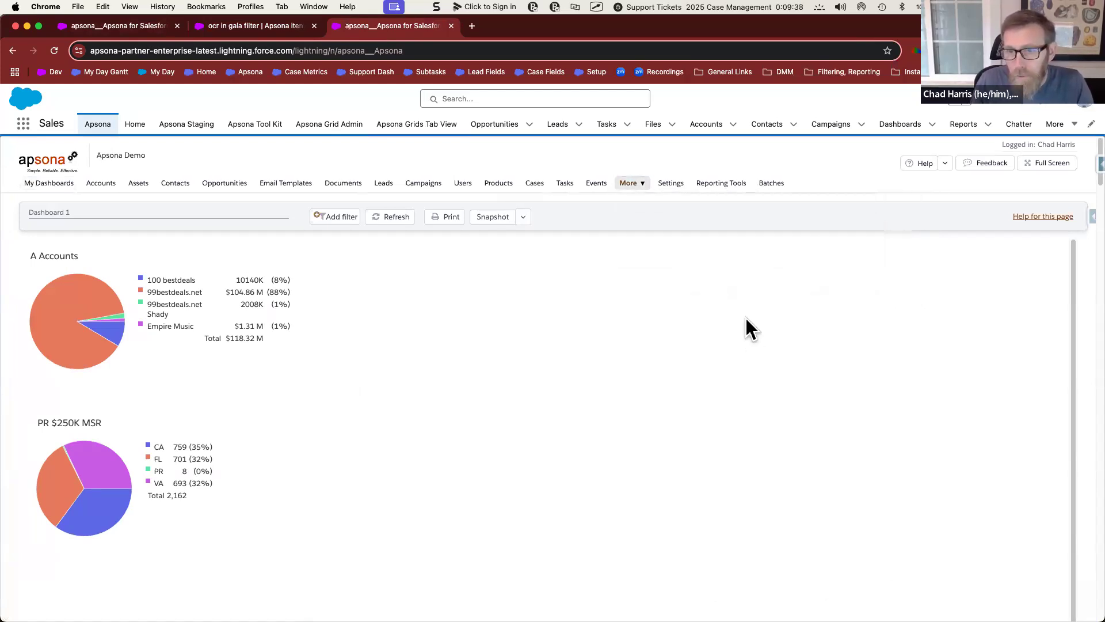
pyautogui.click(644, 185)
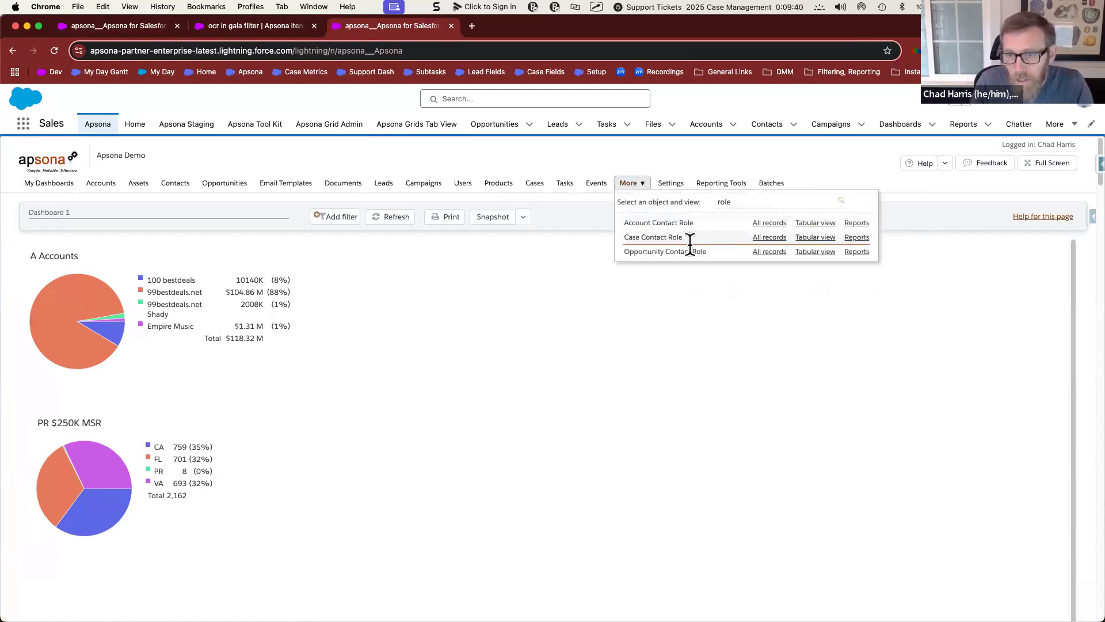
pyautogui.click(814, 252)
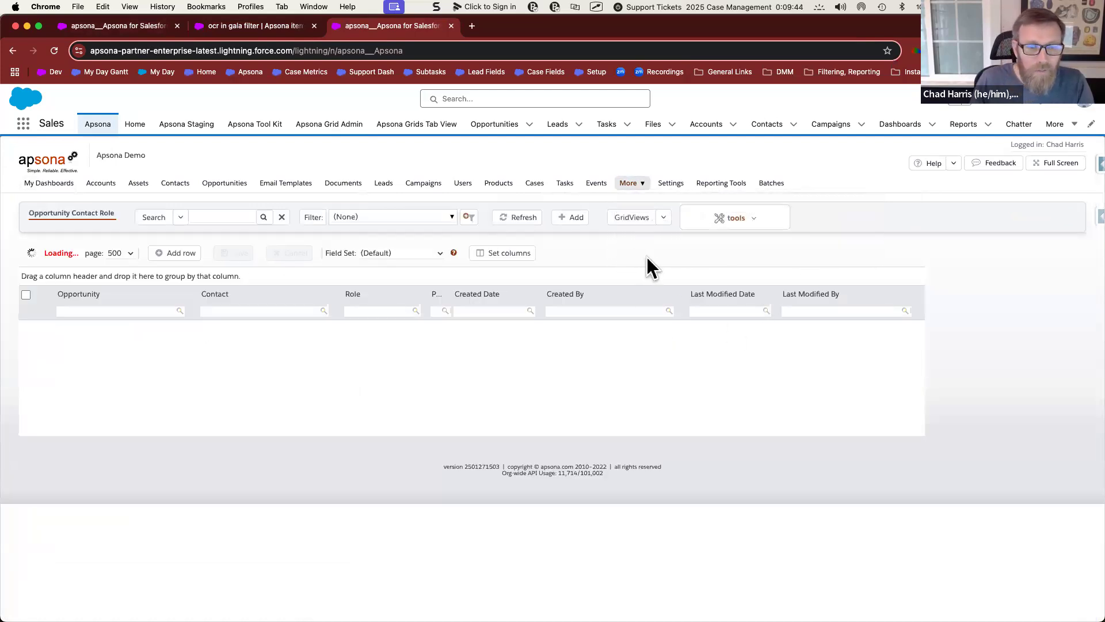
# Open the available Opportunity Contact Role filters and display the terms of "ocr in gala filter".
pyautogui.click(728, 221)
pyautogui.click(708, 236)
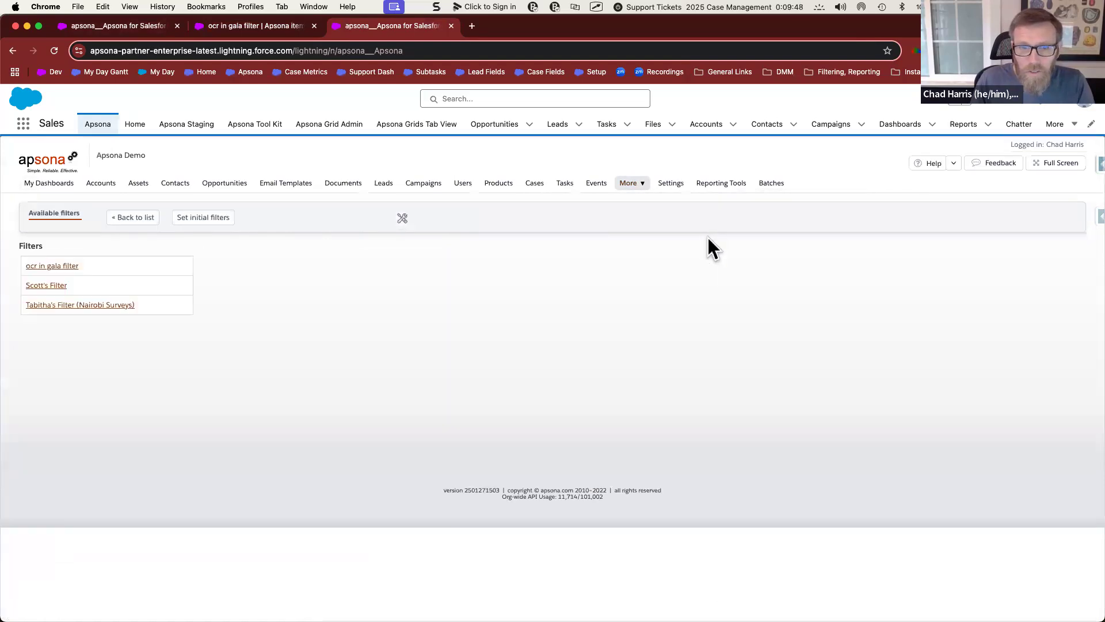
pyautogui.click(143, 27)
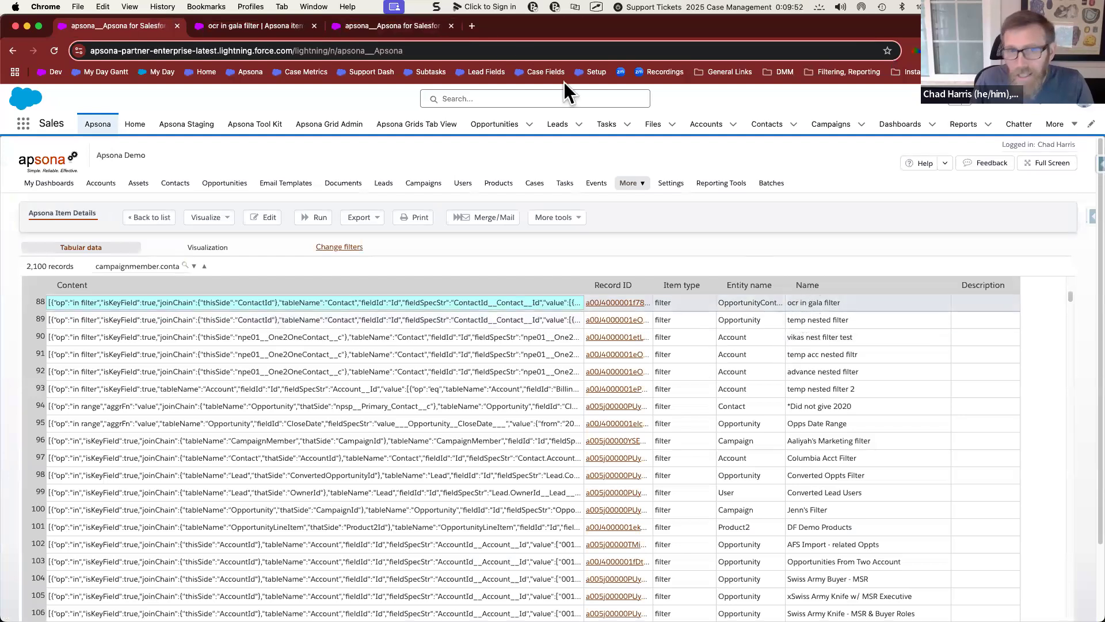
pyautogui.click(424, 25)
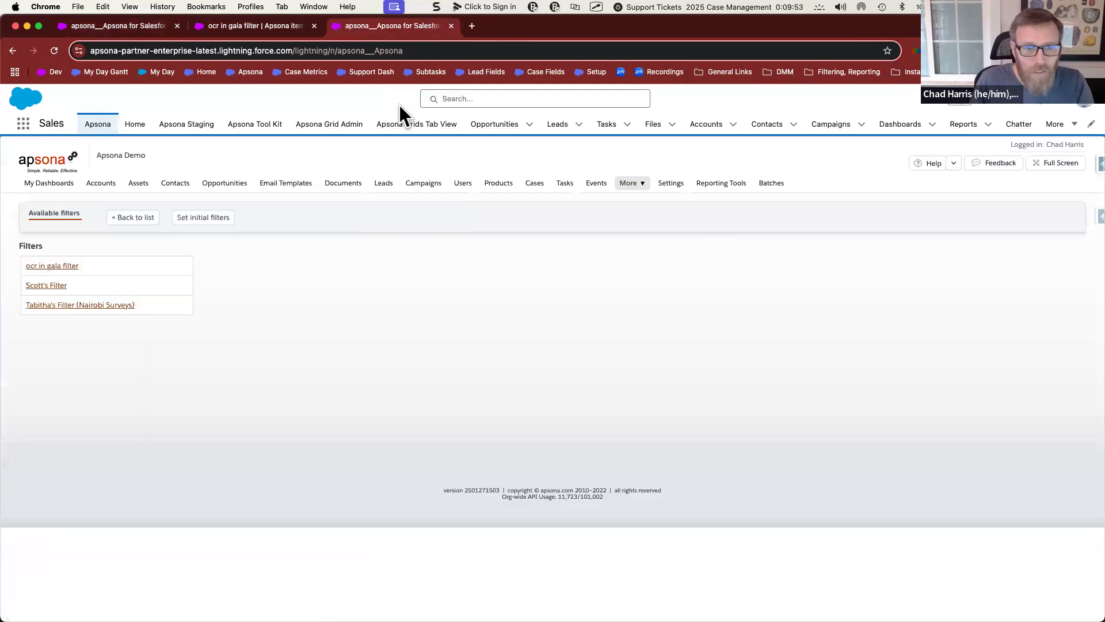
pyautogui.click(36, 267)
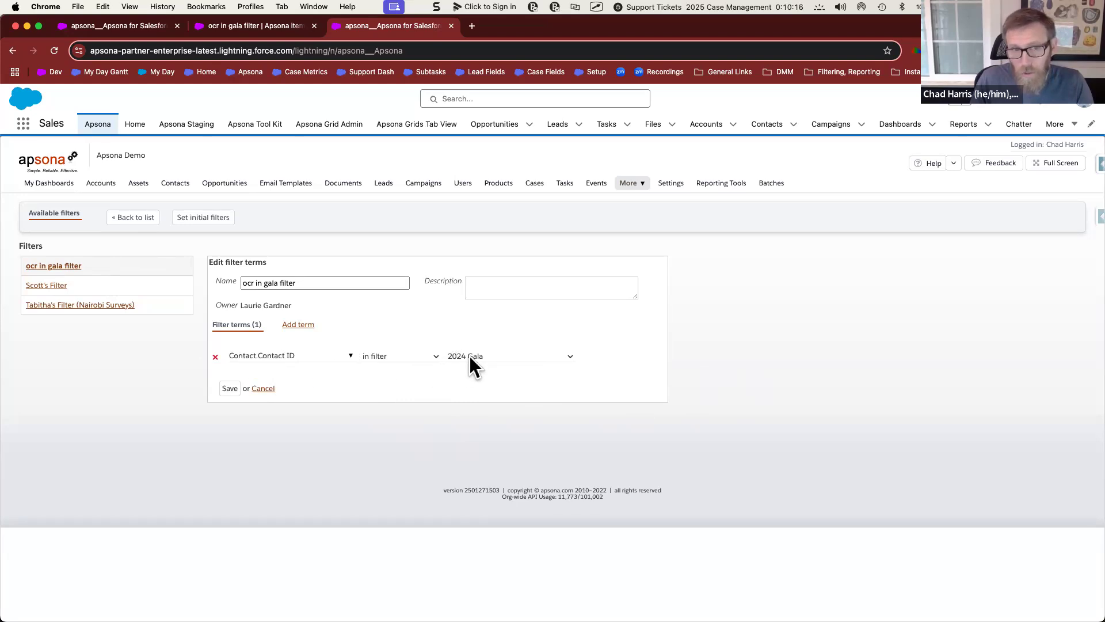
# Open the available Contacts filters and review the campaign selected in the "2024 Gala" filter's term.
pyautogui.click(176, 186)
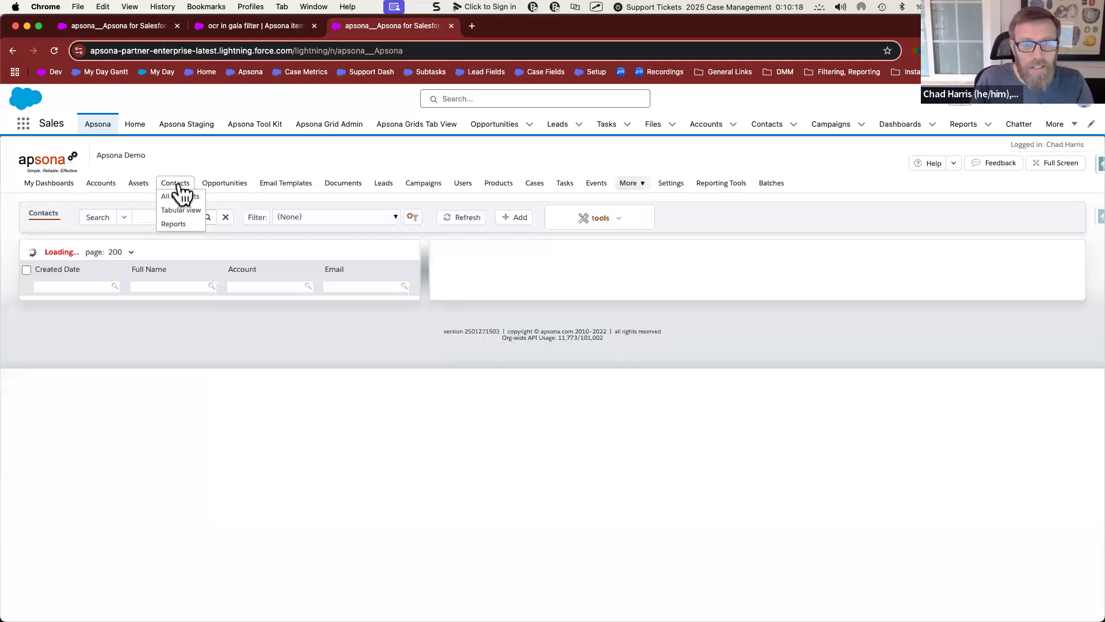
pyautogui.click(610, 222)
pyautogui.click(596, 254)
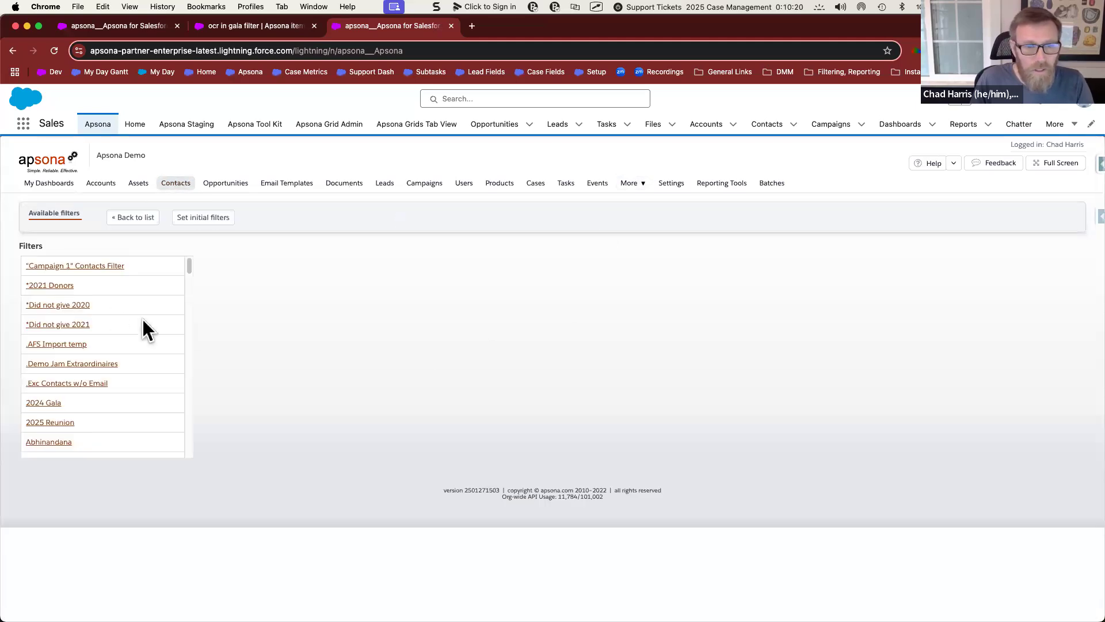
pyautogui.click(53, 404)
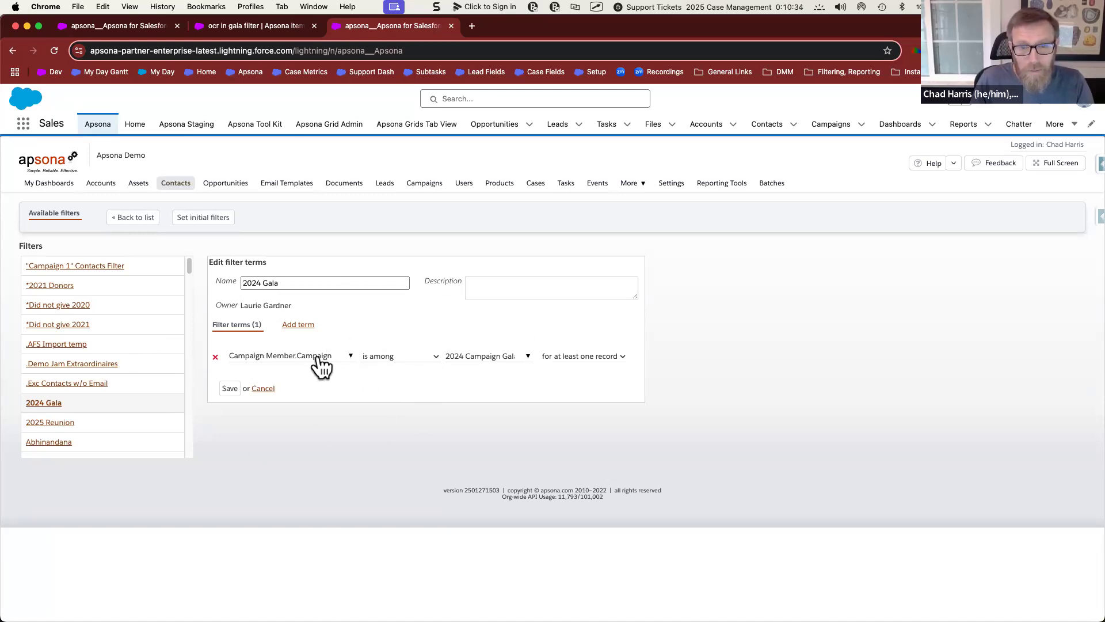
pyautogui.click(479, 357)
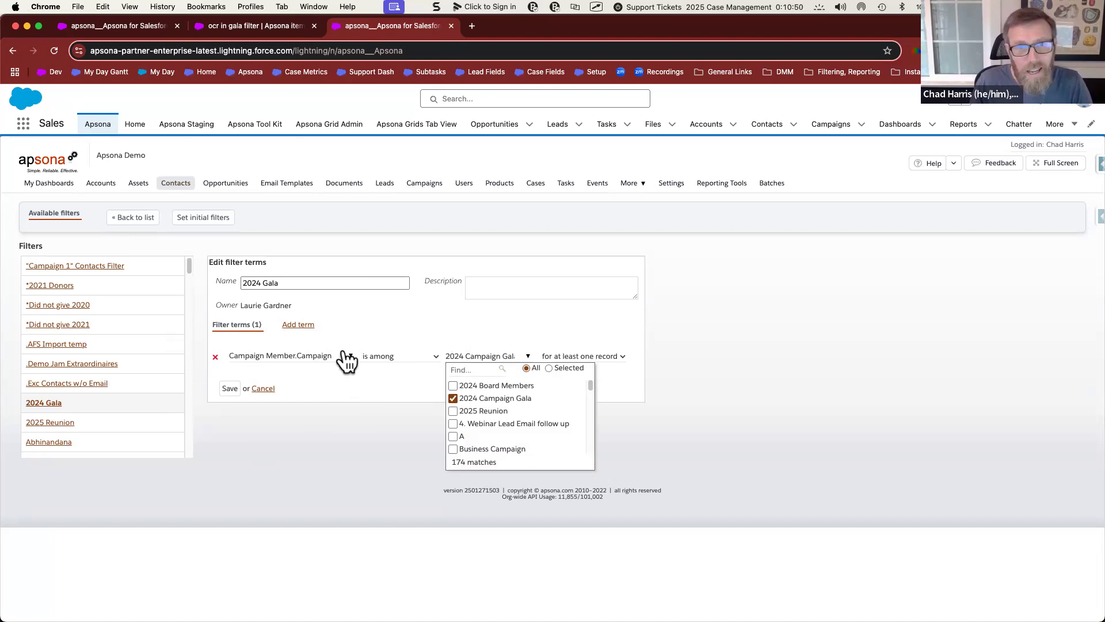
# Return to the Apsona Item Details report and search its results for "opportunity.amount".
pyautogui.click(102, 24)
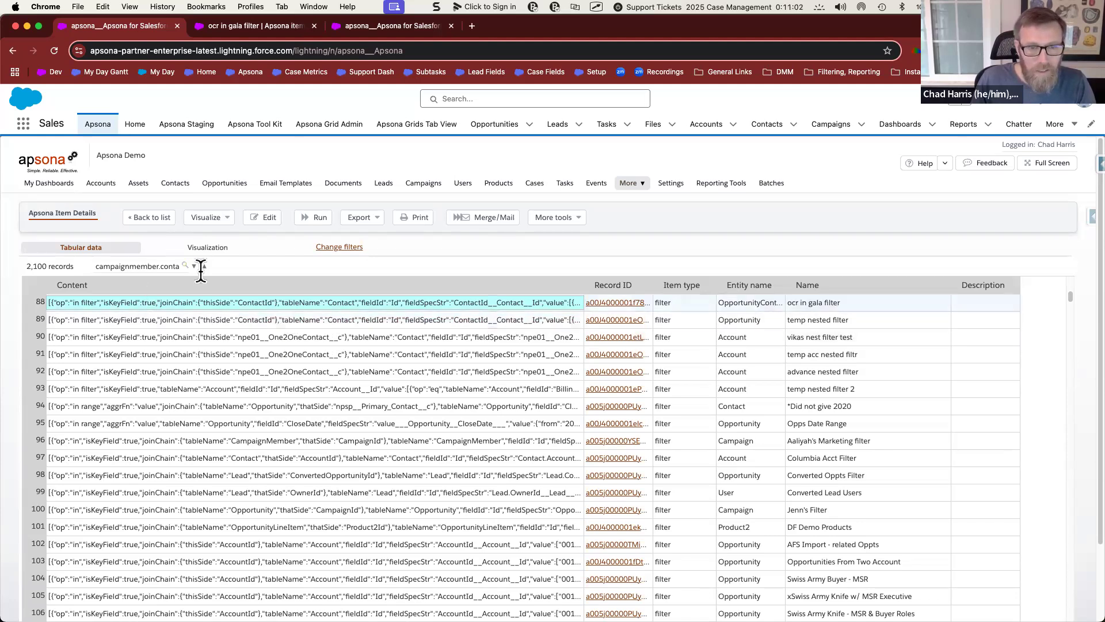
pyautogui.doubleClick(168, 269)
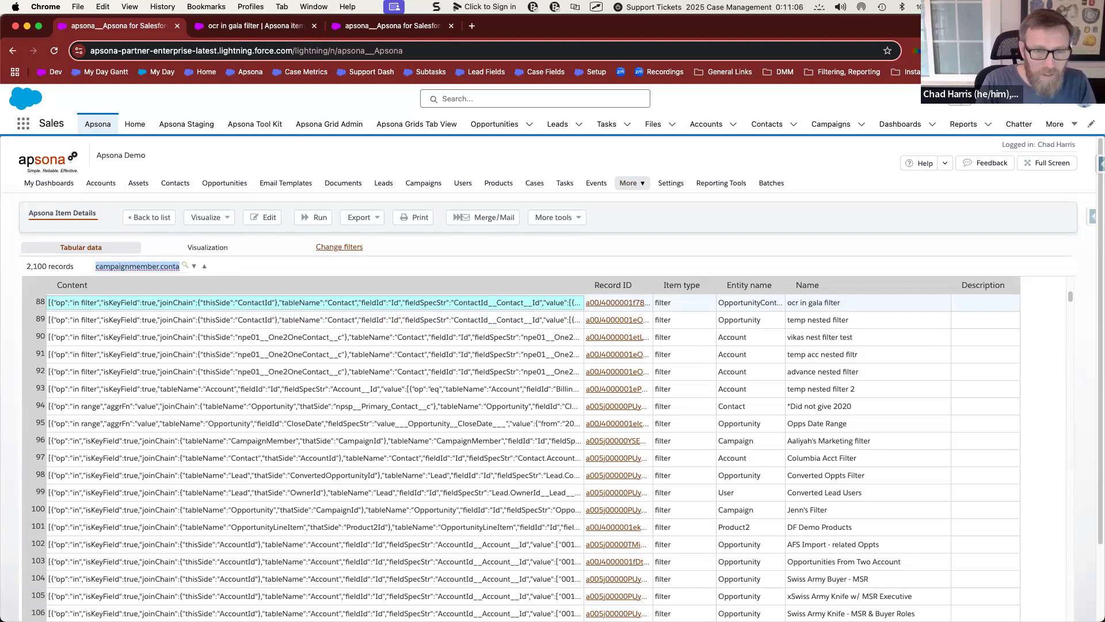
pyautogui.write('opportunity.amount')
pyautogui.press('Return')
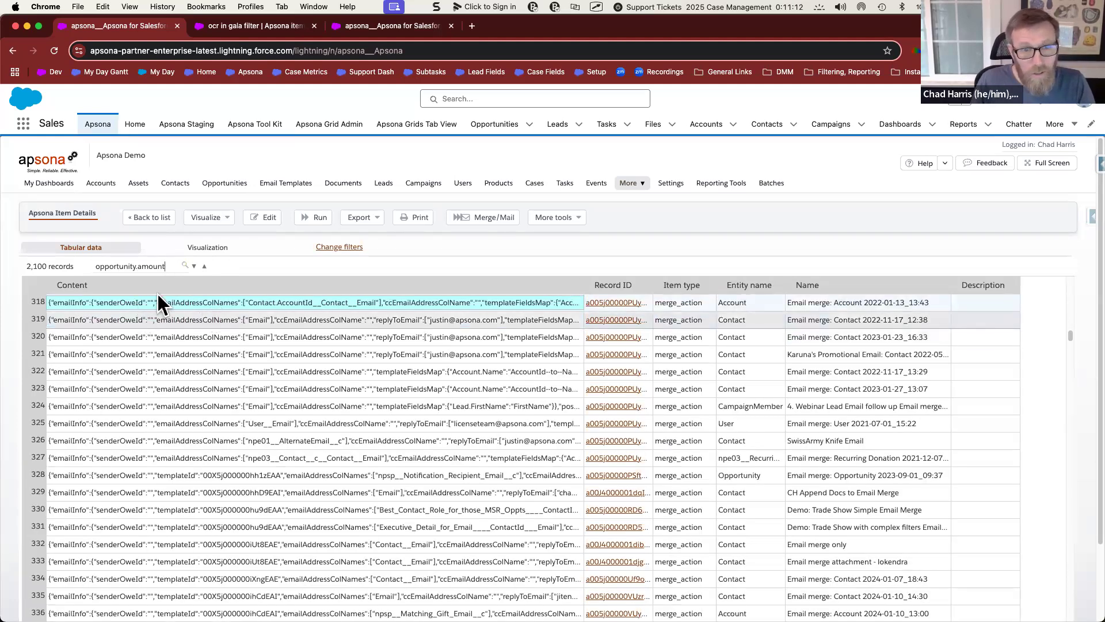
# Advance to the next match, open the "Email merge: Recurring Donation 2021-12-07_15:42" item record and find "amount" in its content.
pyautogui.click(194, 266)
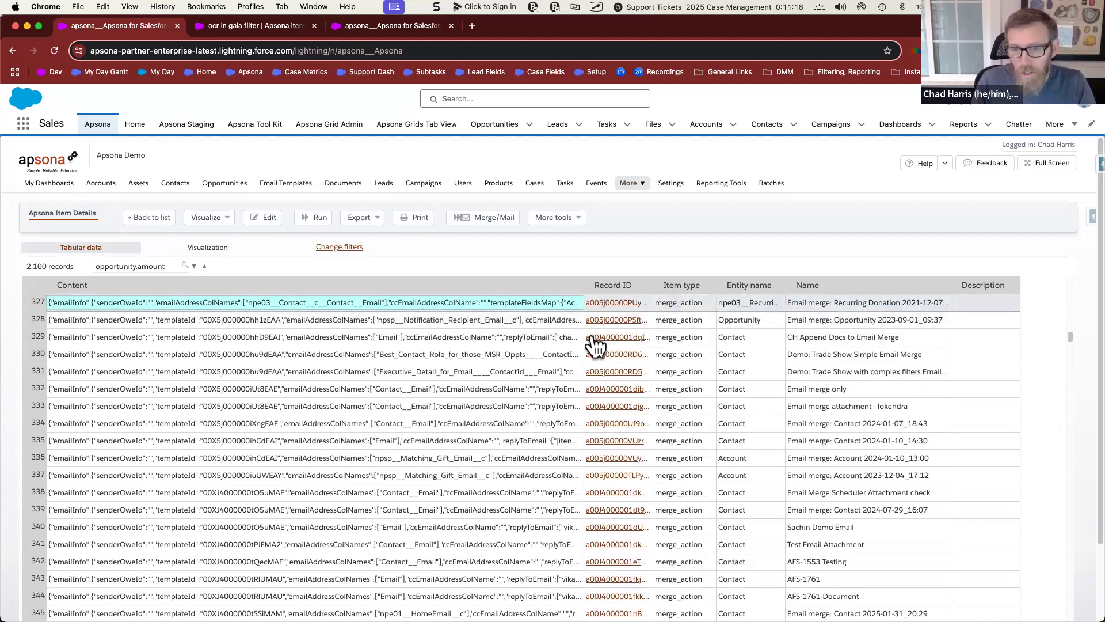
pyautogui.click(611, 302)
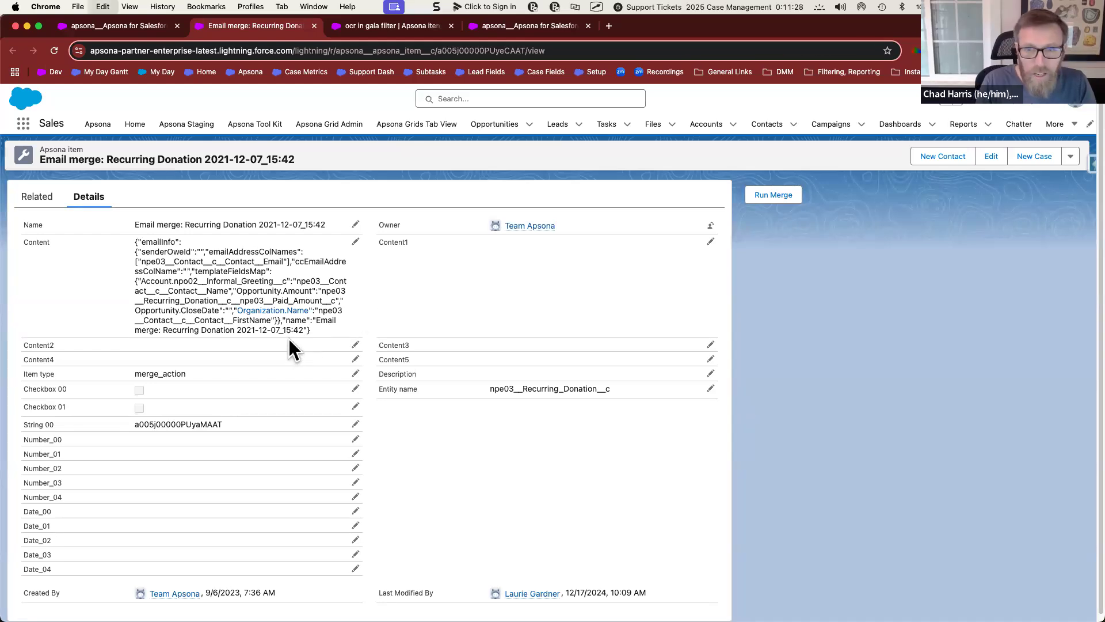
pyautogui.press('super+f')
pyautogui.write('amount')
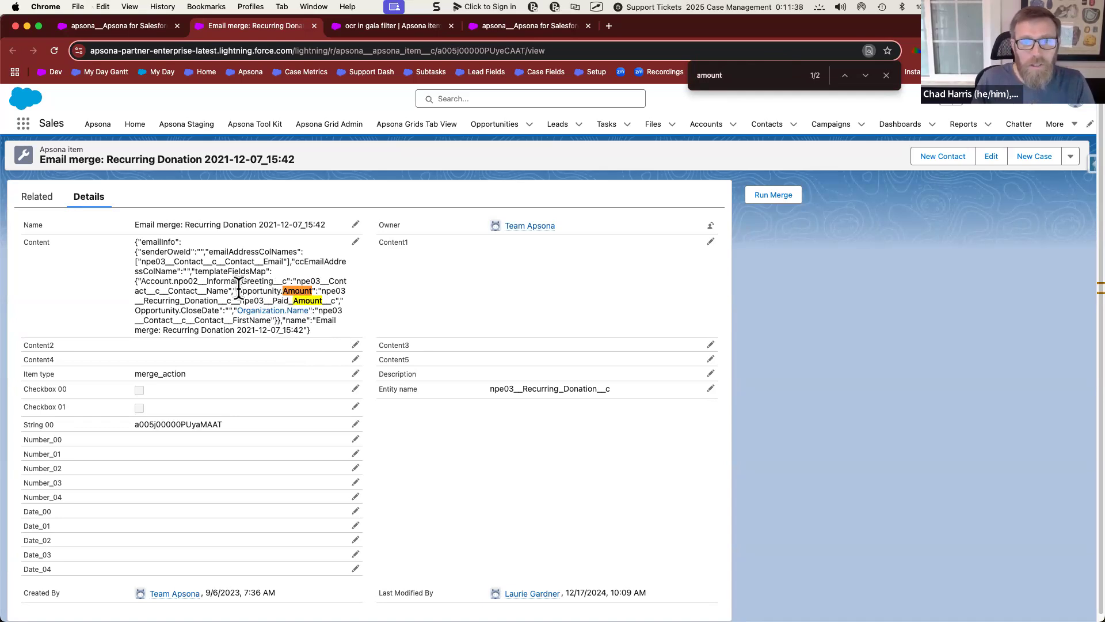
# Return to the Apsona Item Details report, export it to CSV and bring up the exported file in Excel.
pyautogui.click(136, 28)
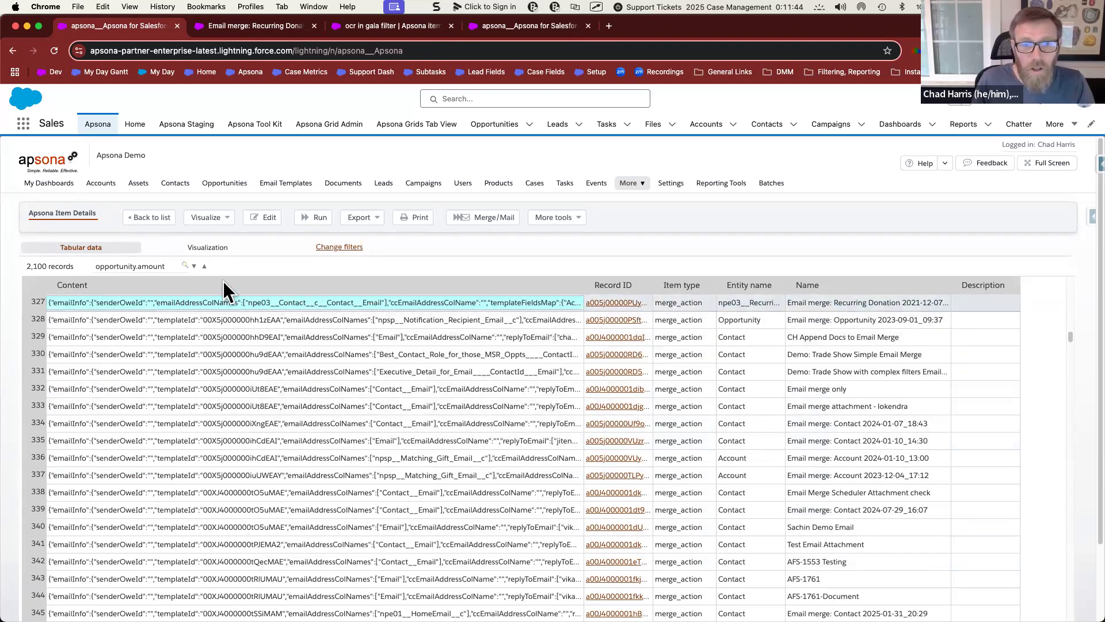
pyautogui.click(372, 222)
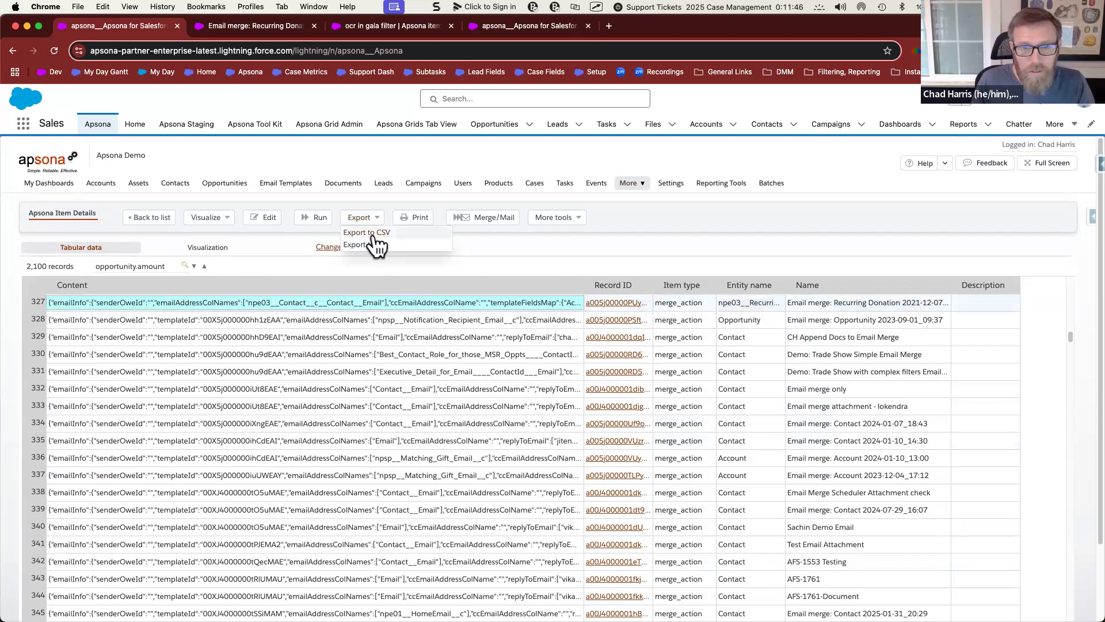
pyautogui.click(380, 232)
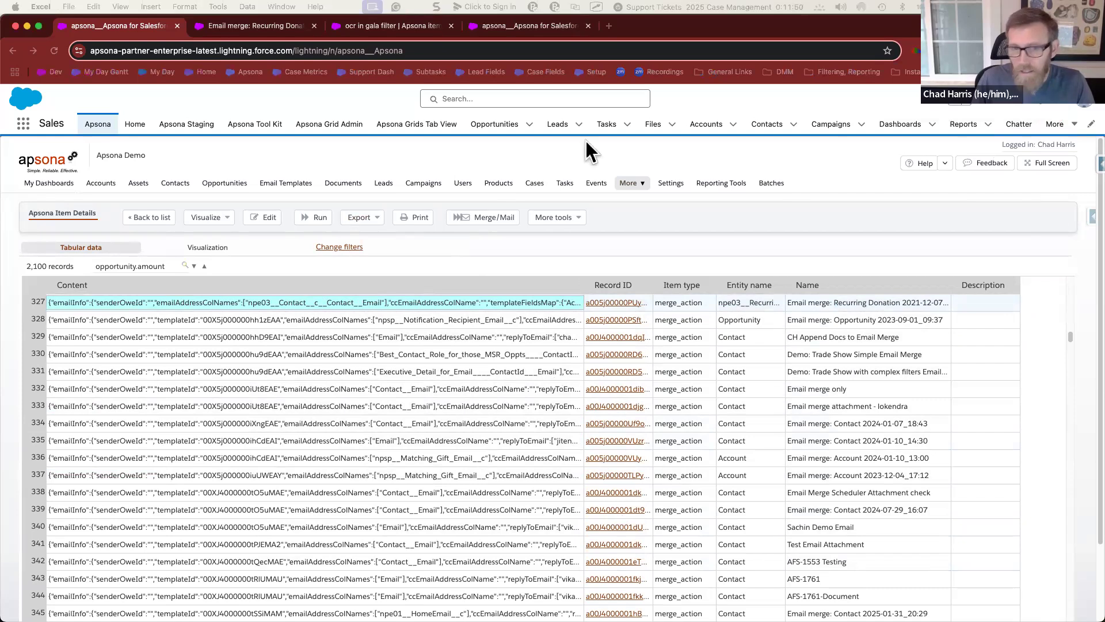
pyautogui.moveTo(586, 140); pyautogui.dragTo(758, 49)
# Wrap the text in the Content column and widen the column to about 115 characters.
pyautogui.moveTo(148, 159); pyautogui.dragTo(429, 167)
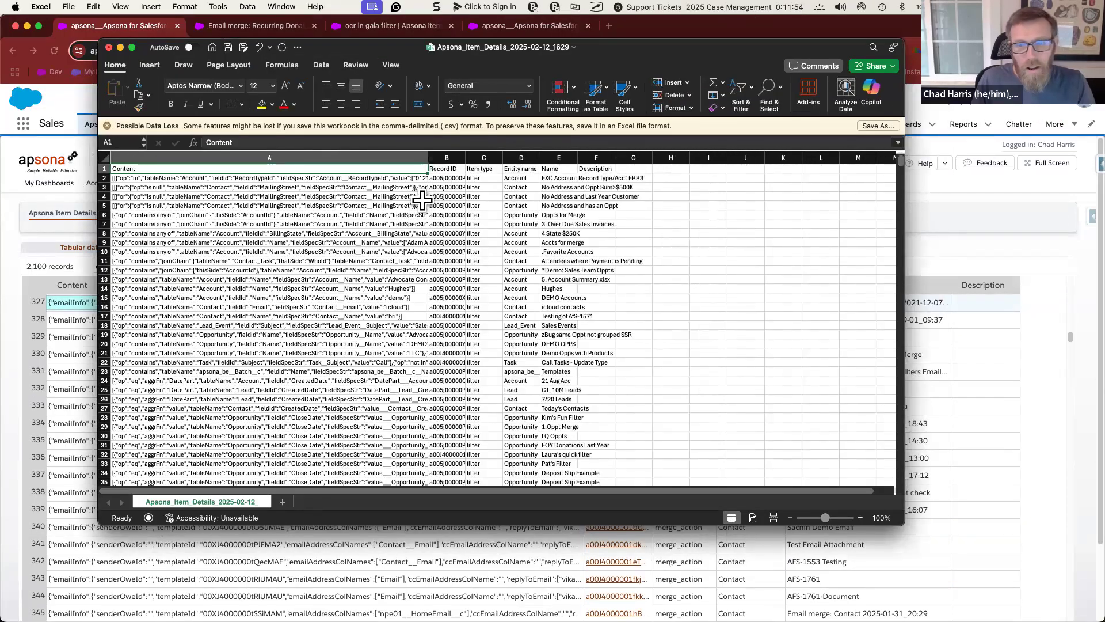
pyautogui.click(327, 158)
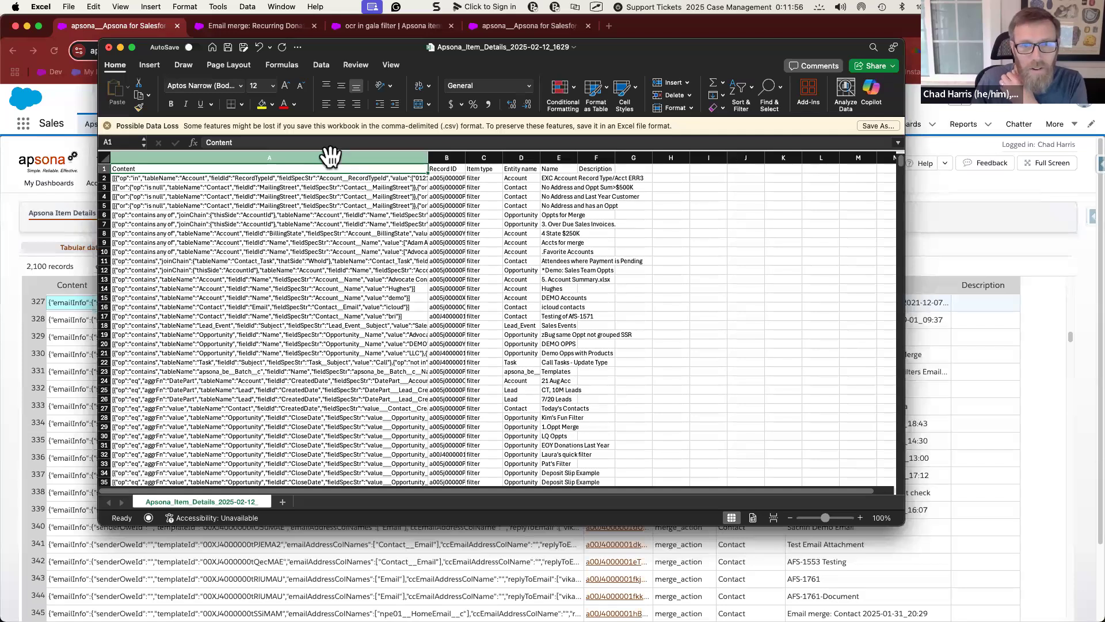
pyautogui.click(331, 156)
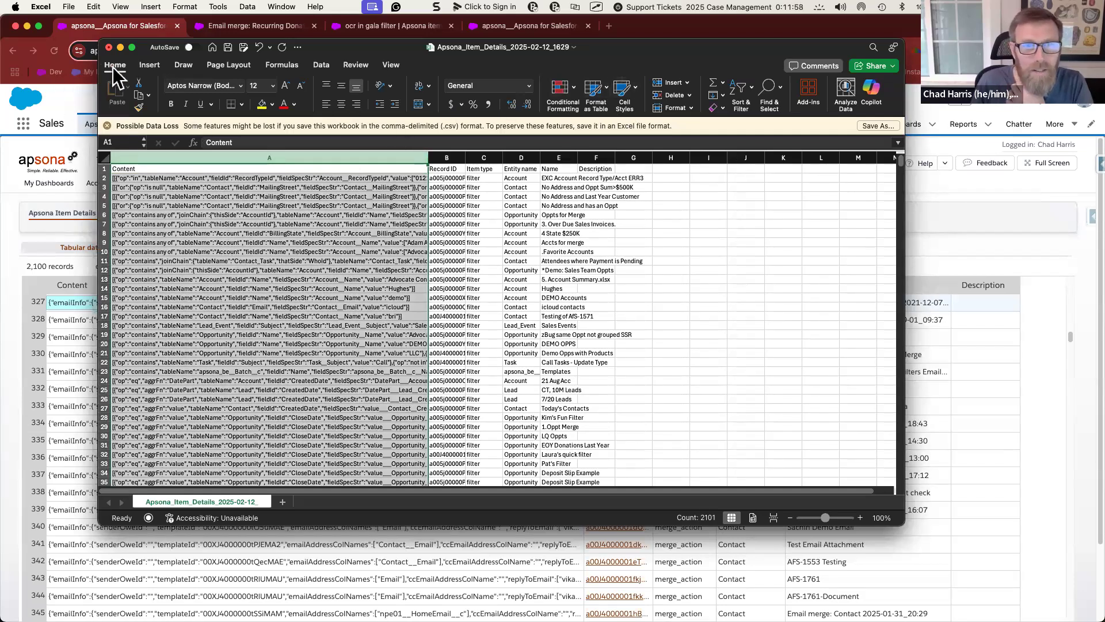
pyautogui.click(418, 86)
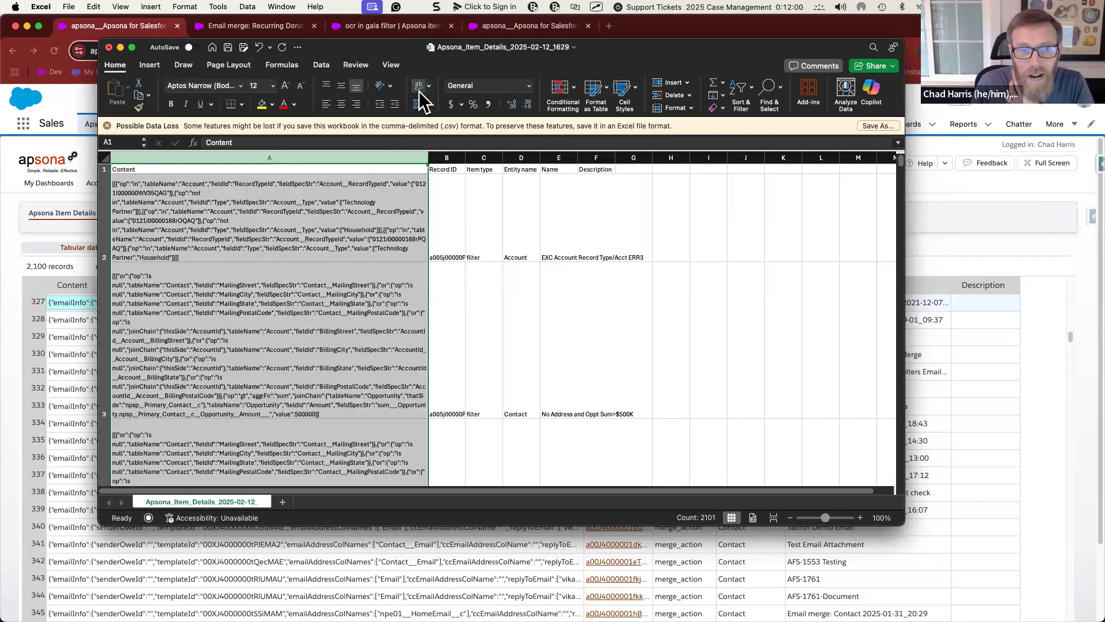
pyautogui.moveTo(428, 155); pyautogui.dragTo(512, 148)
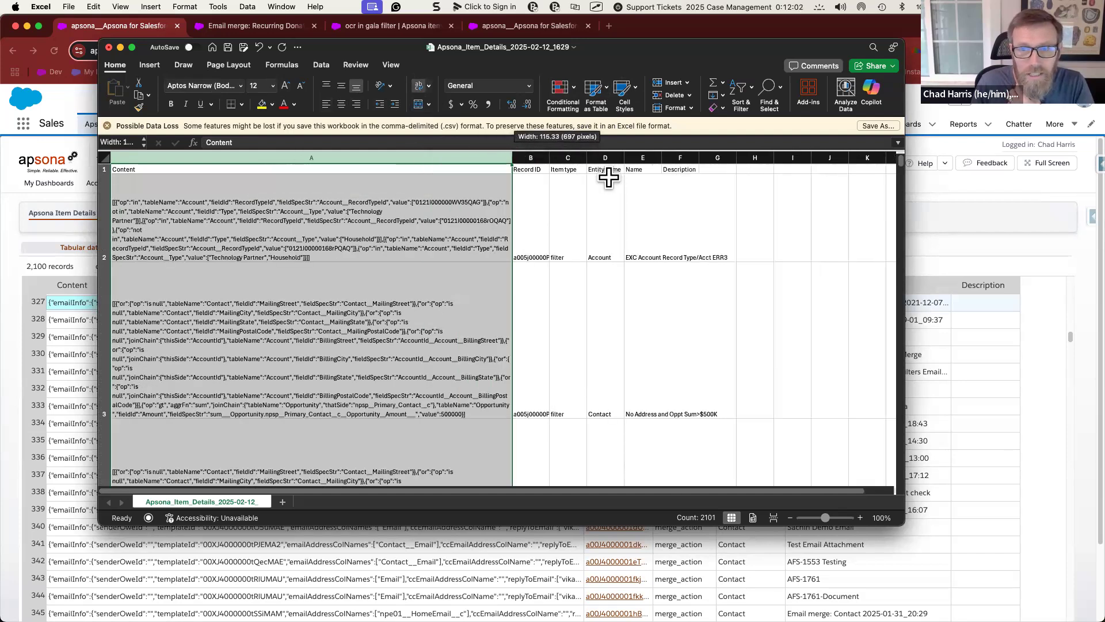
# Sort the exported data by Entity name from A to Z and widen the Content column further.
pyautogui.click(563, 189)
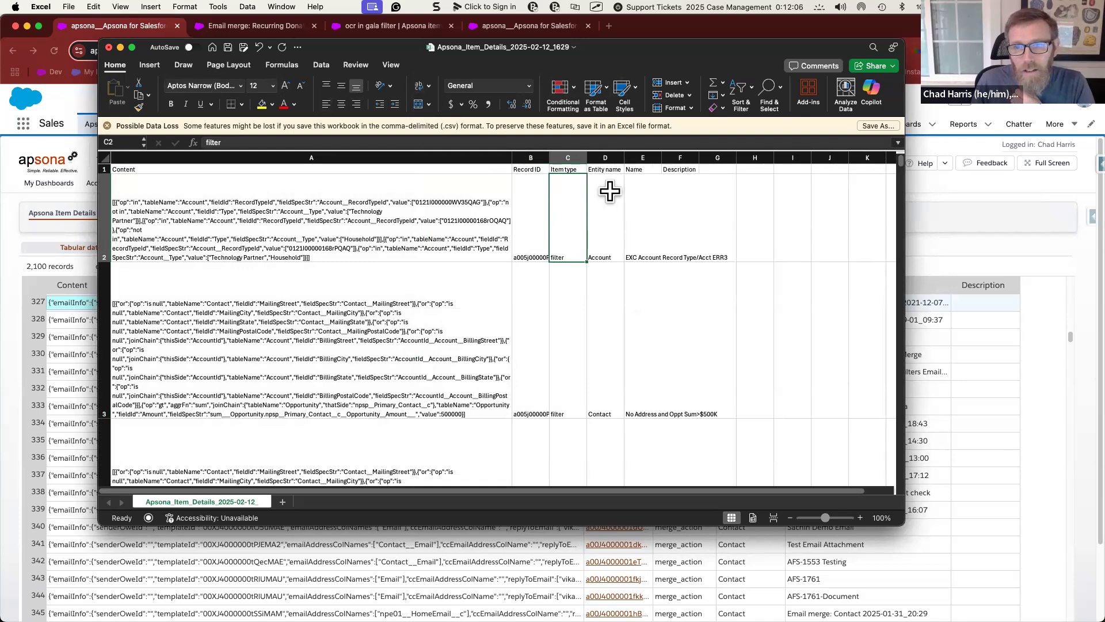
pyautogui.click(320, 64)
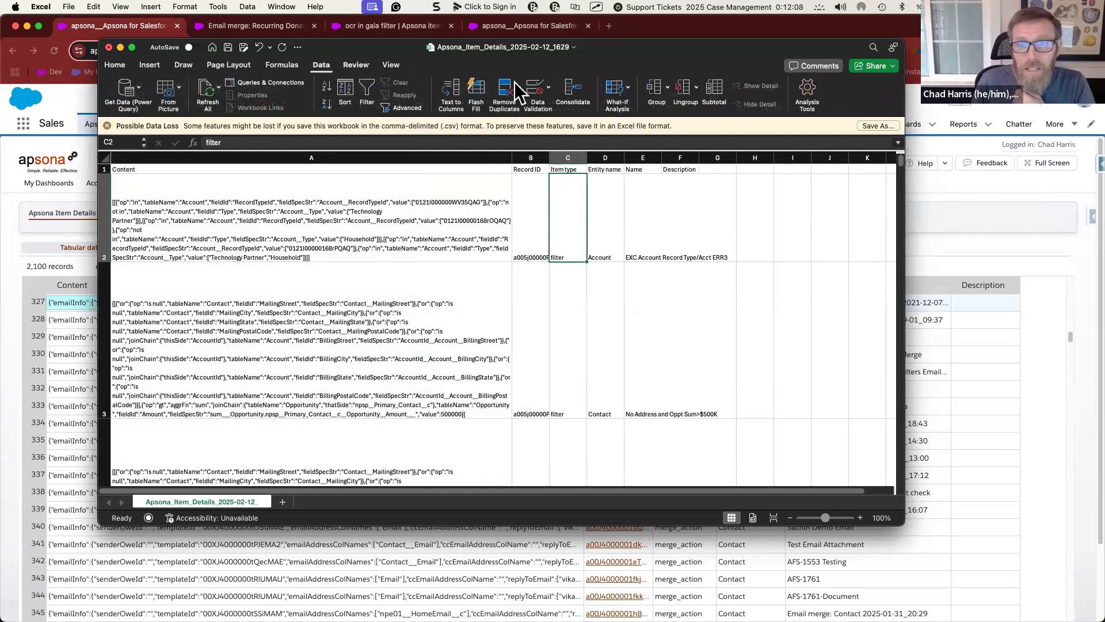
pyautogui.click(345, 87)
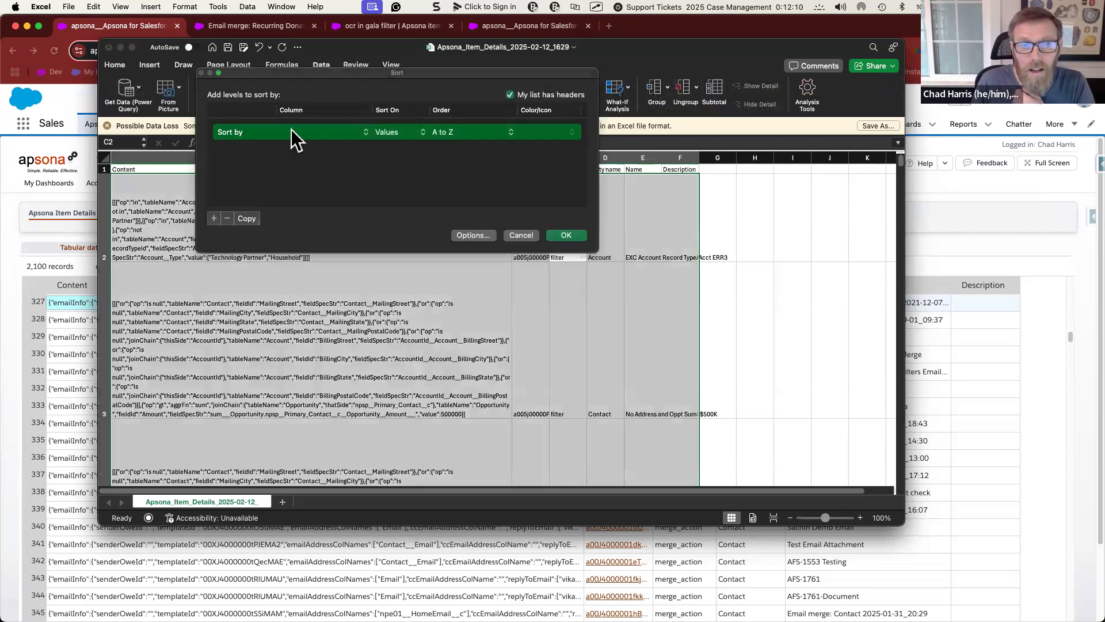
pyautogui.click(302, 132)
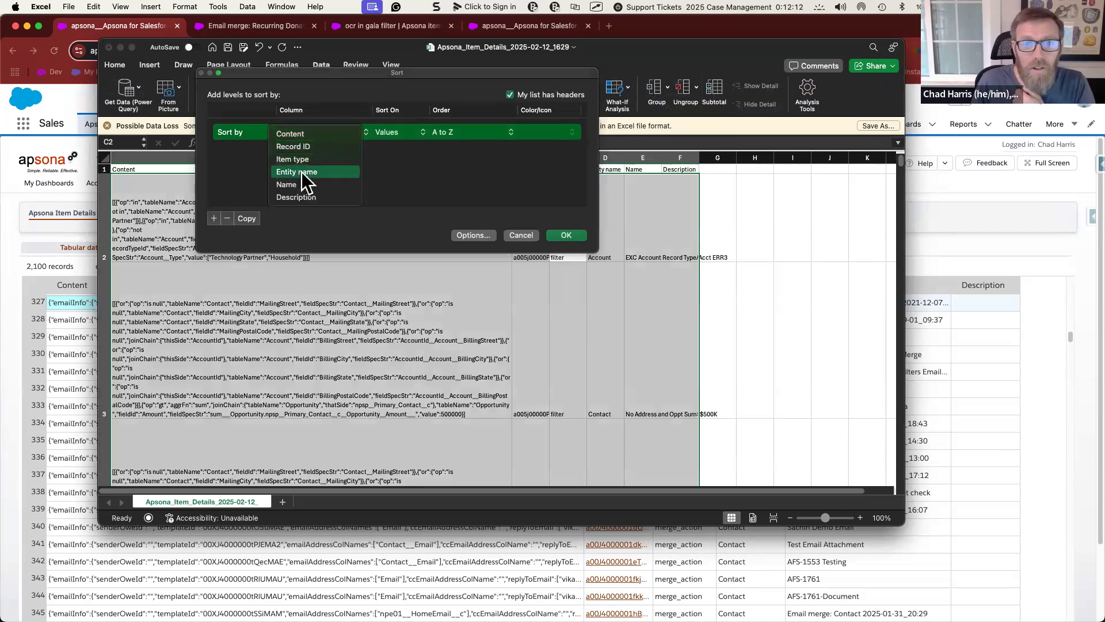
pyautogui.click(302, 172)
pyautogui.click(562, 236)
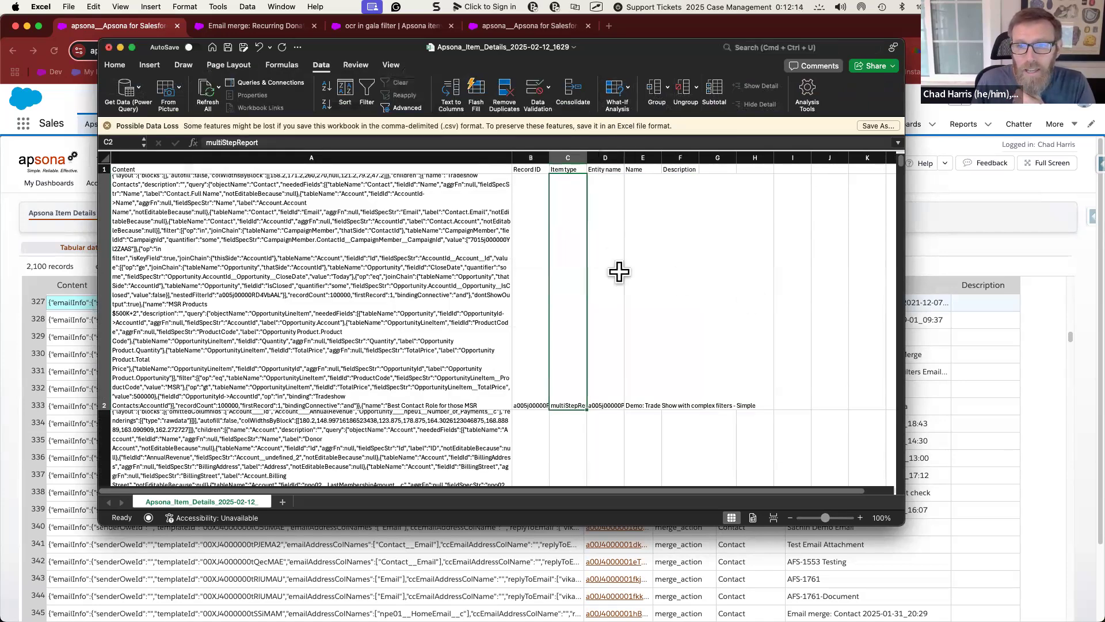
pyautogui.moveTo(513, 159); pyautogui.dragTo(593, 158)
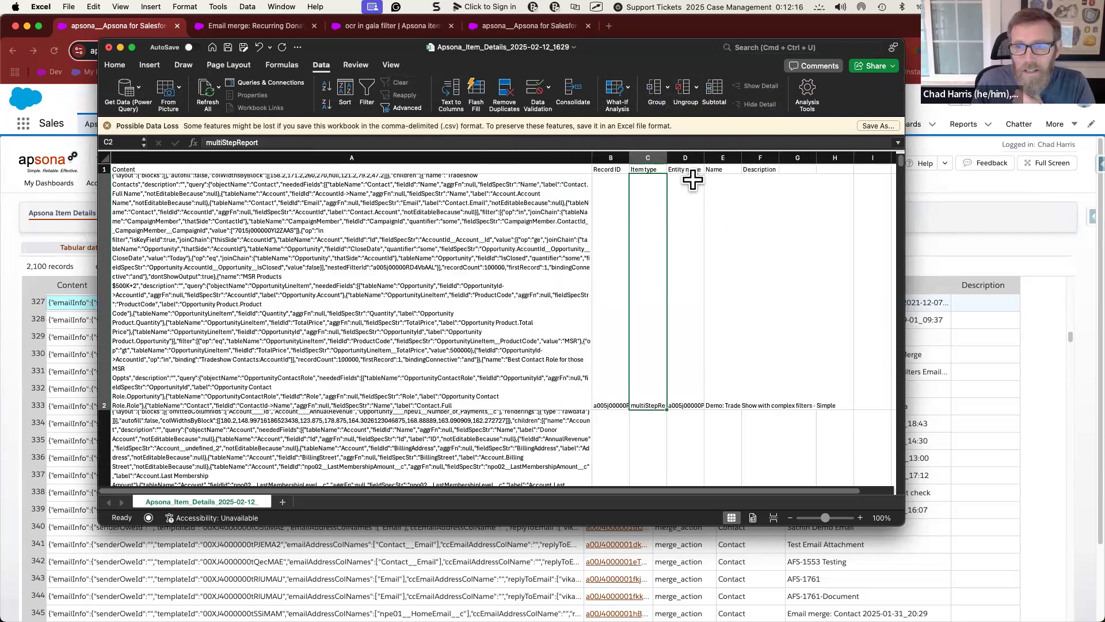
# Search the Item type column for "opportunity" and close the search.
pyautogui.click(646, 158)
pyautogui.press('super+f')
pyautogui.write('opportunity')
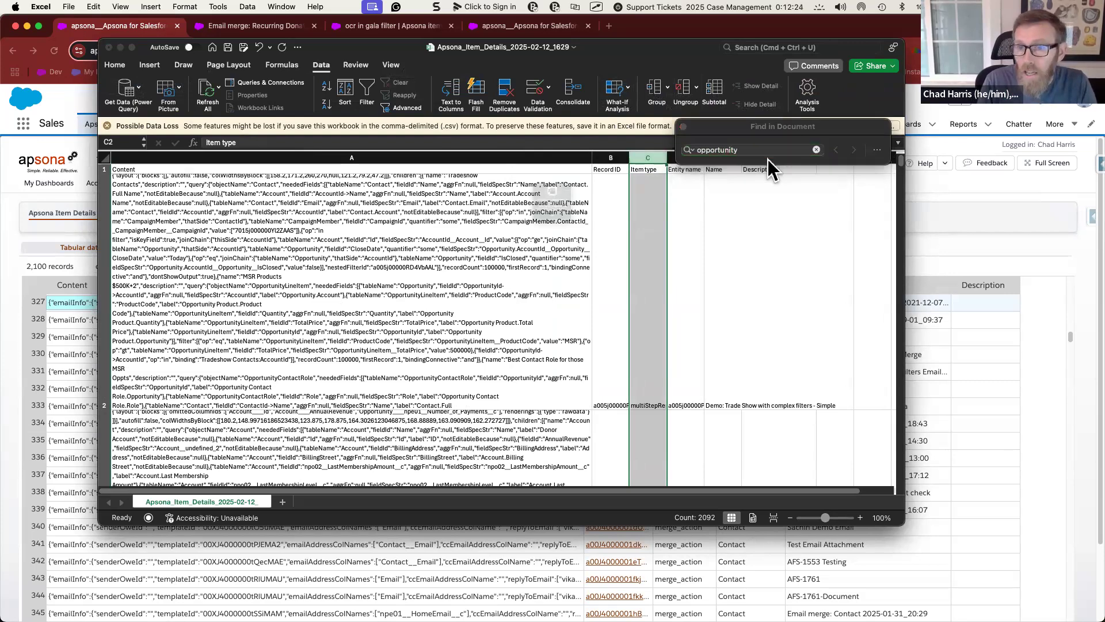
pyautogui.press('Return')
pyautogui.click(553, 257)
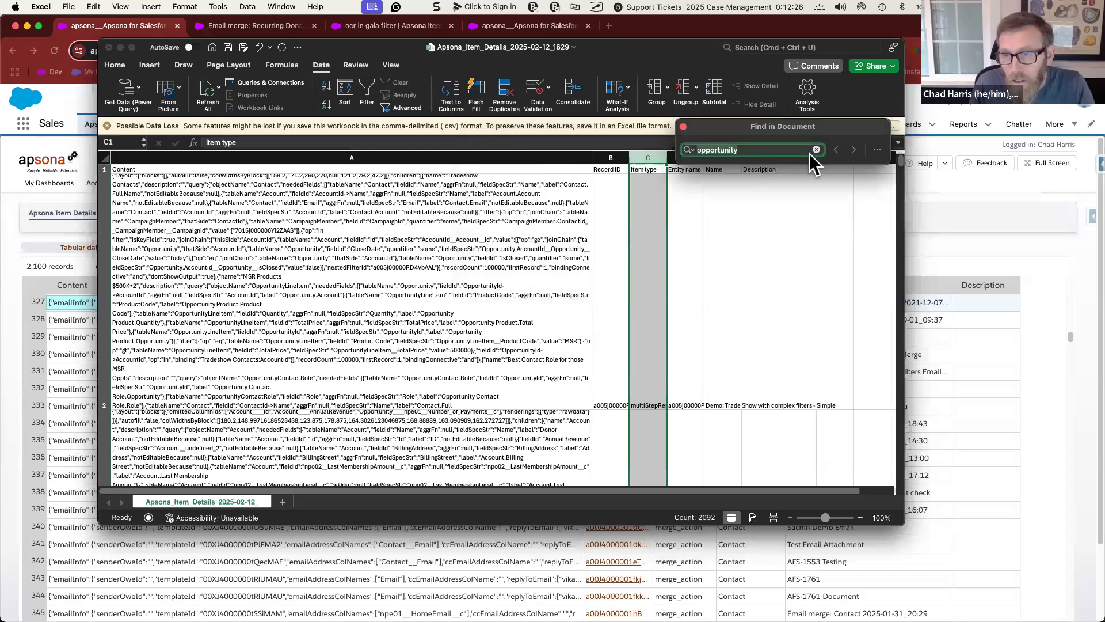
pyautogui.click(770, 150)
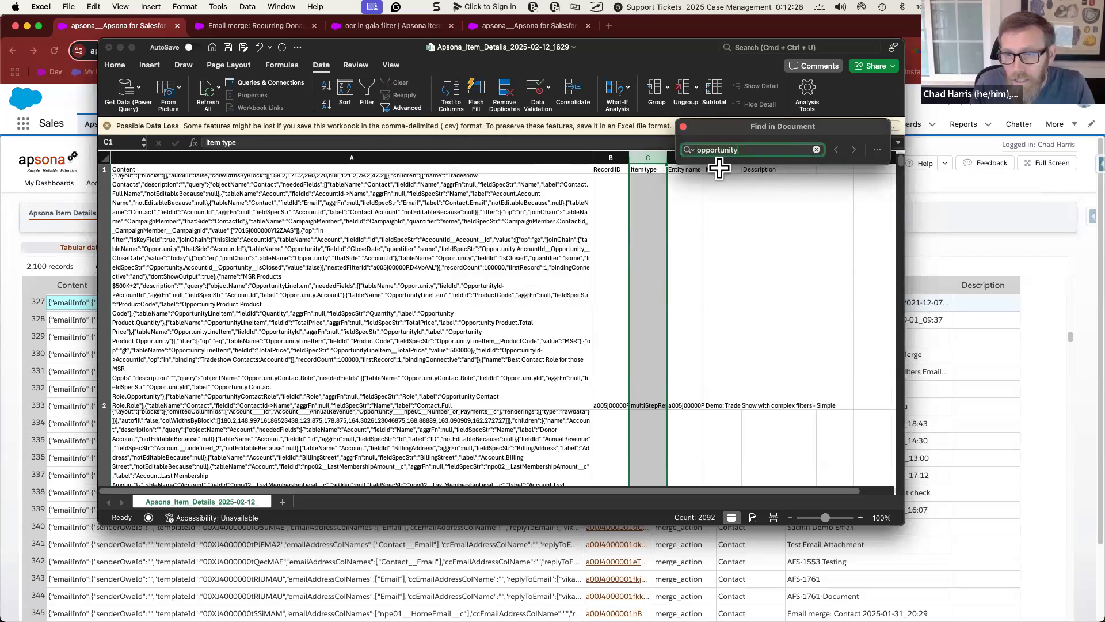
pyautogui.click(683, 128)
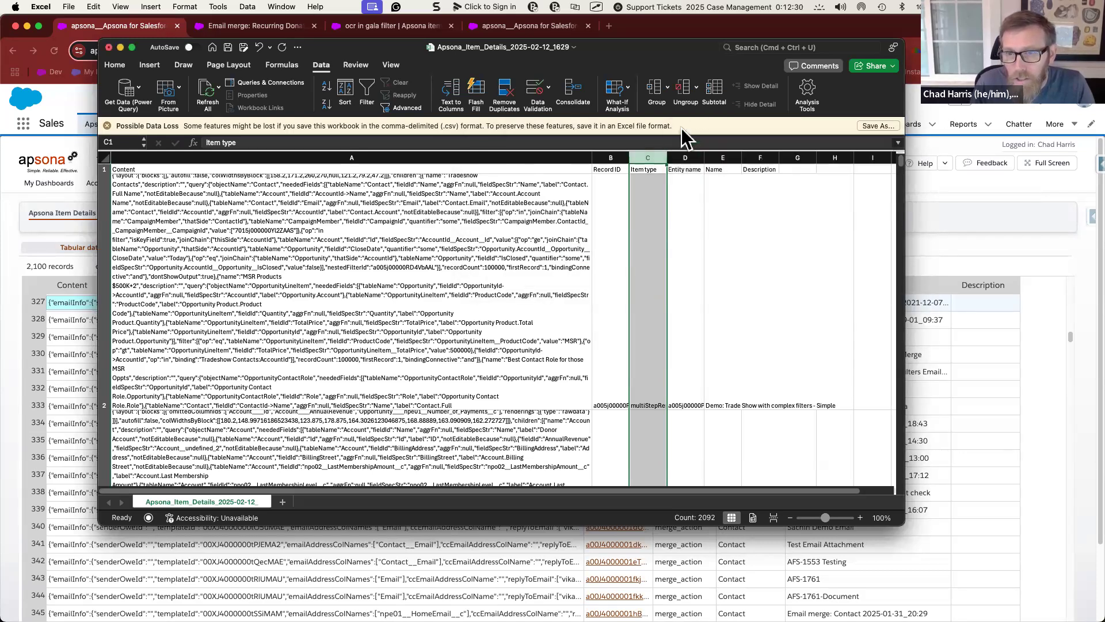
# Find the first "opportunity" entry in the Entity name column and select the Content cell of that row for review.
pyautogui.scroll(-5, 661, 284)
pyautogui.moveTo(901, 162); pyautogui.dragTo(905, 373)
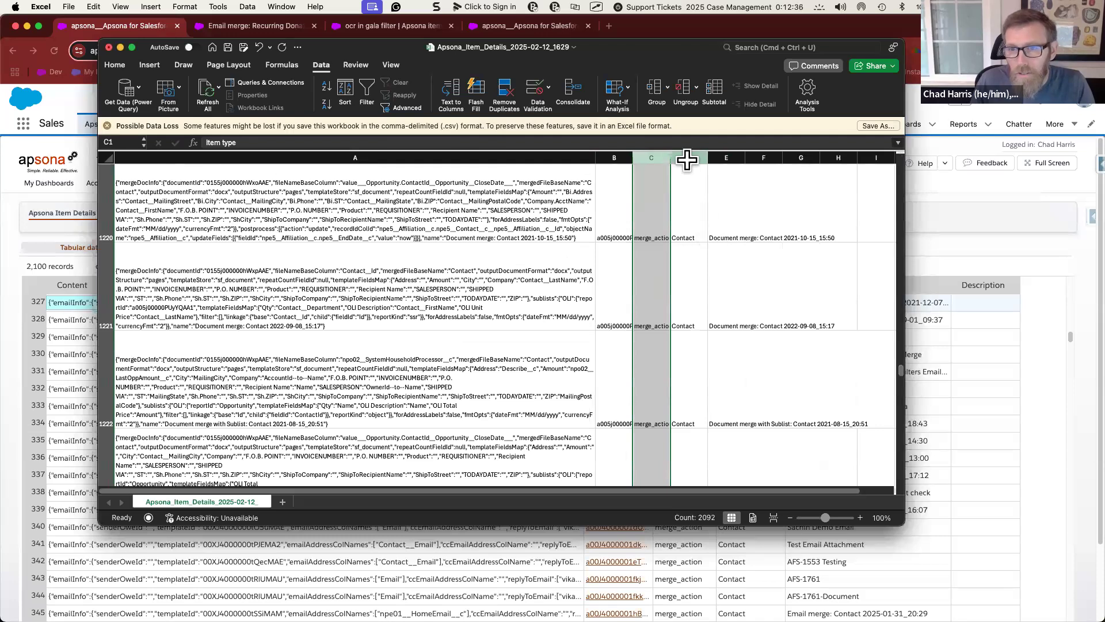
pyautogui.click(689, 158)
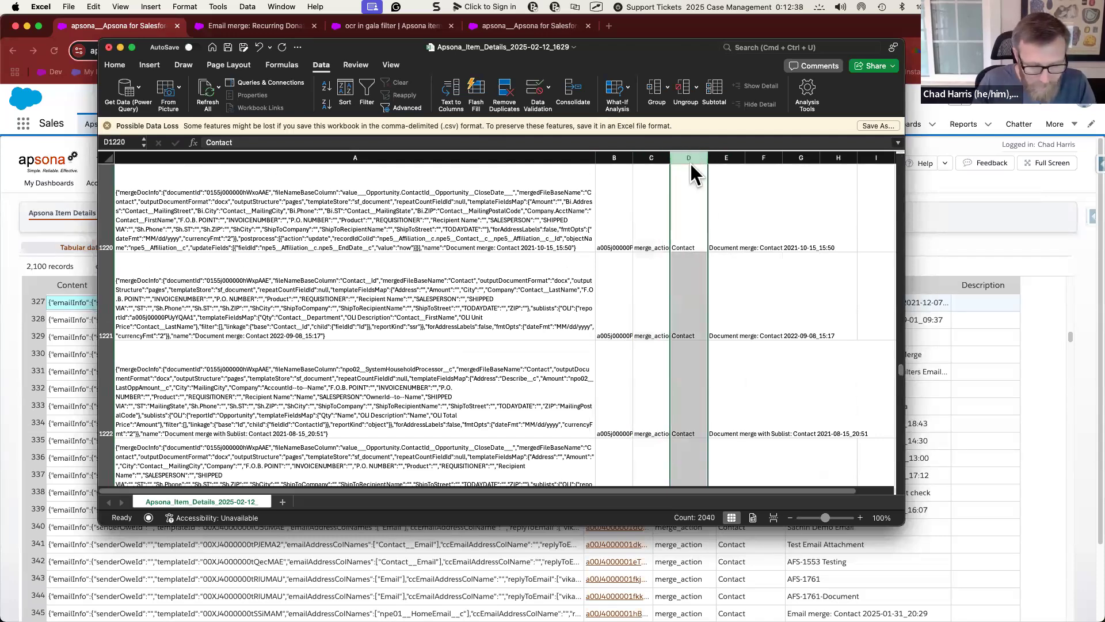
pyautogui.press('super+f')
pyautogui.write('opportunity')
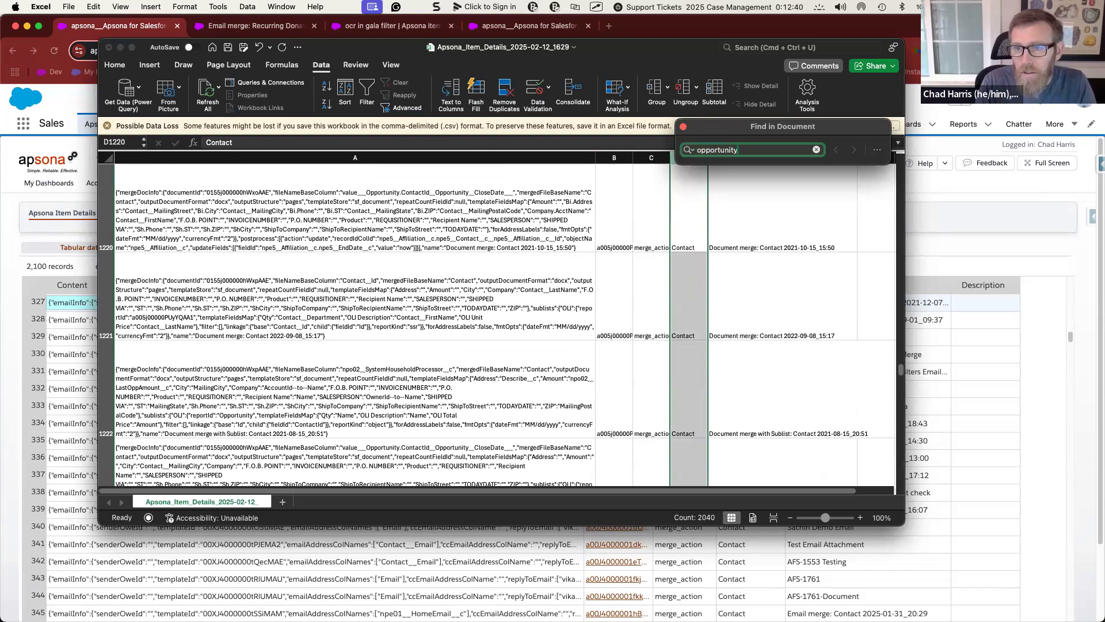
pyautogui.press('Return')
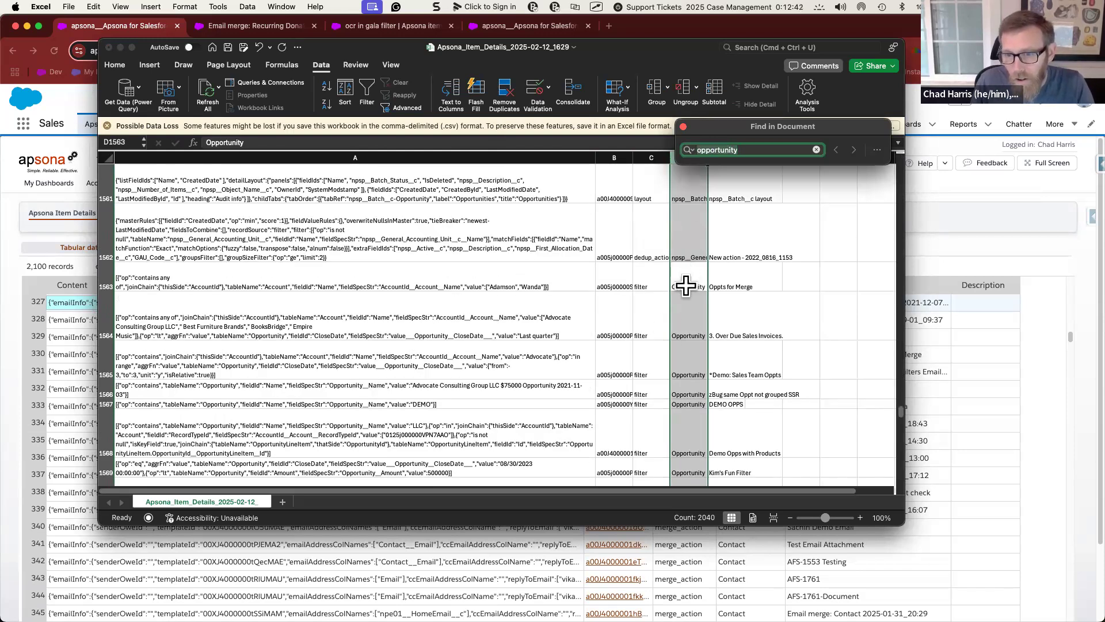
pyautogui.click(683, 127)
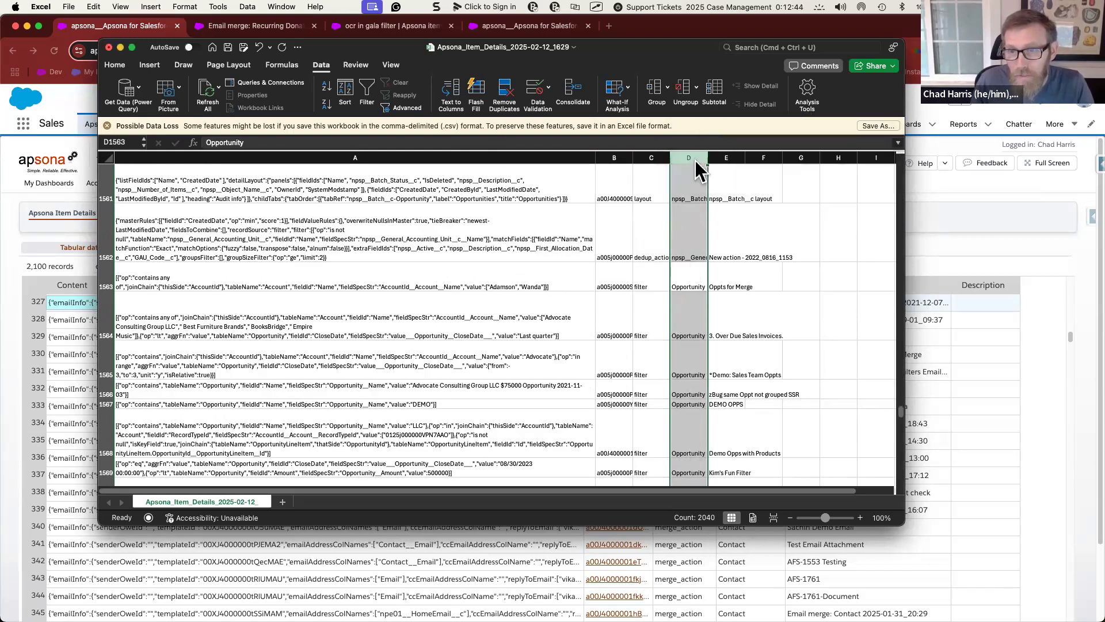
pyautogui.click(529, 284)
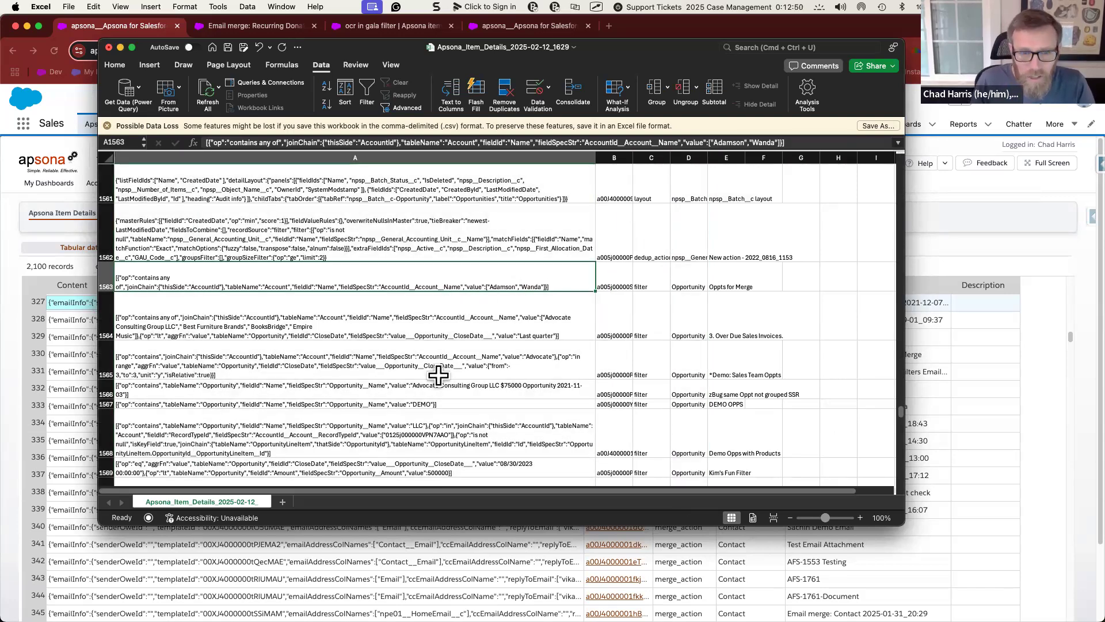
pyautogui.scroll(-2, 438, 375)
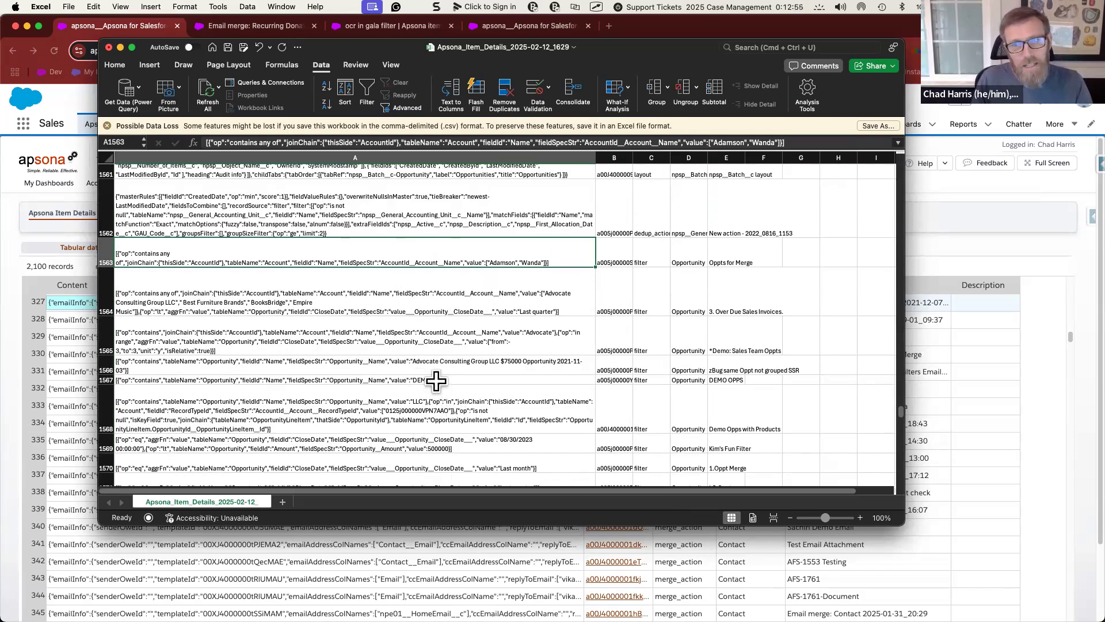
# Switch back to Chrome and open the Object Manager in Salesforce Setup.
pyautogui.click(952, 238)
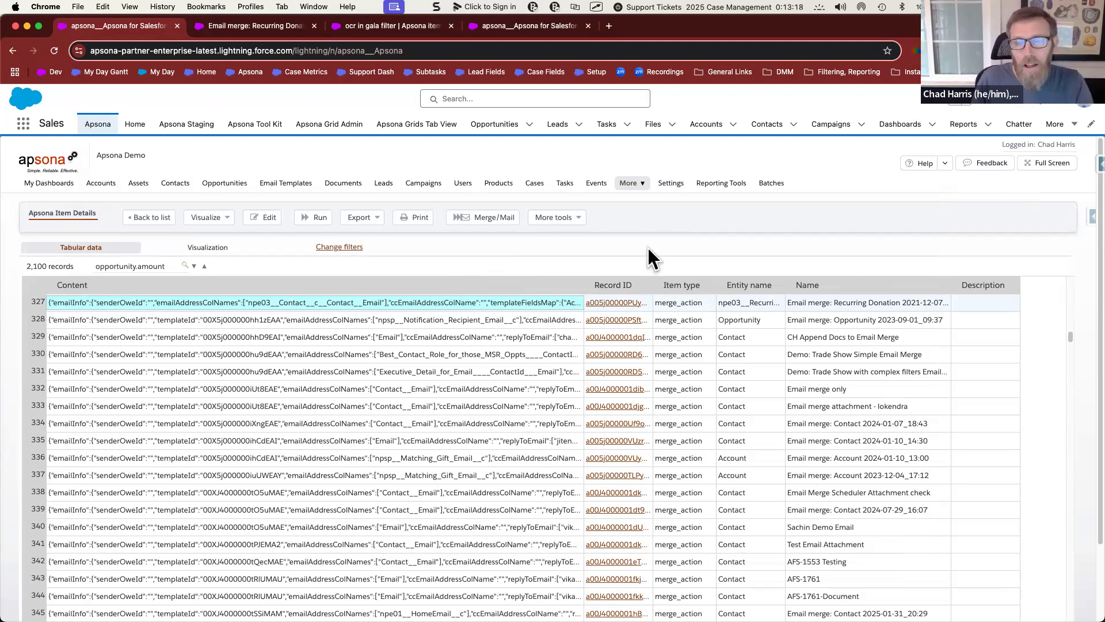
pyautogui.click(1045, 112)
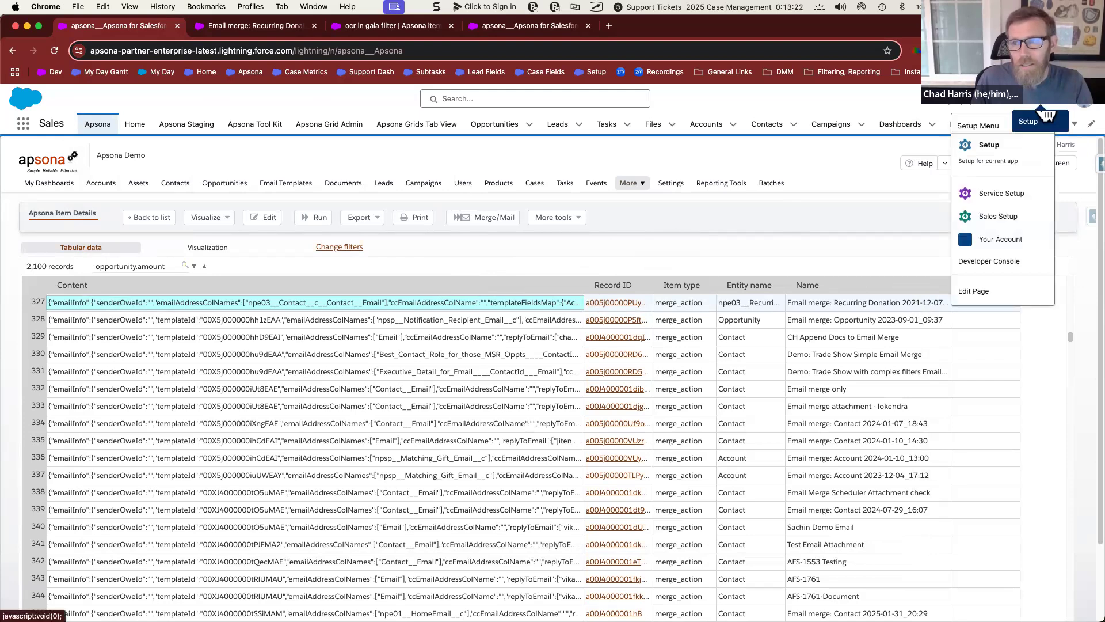
pyautogui.click(1002, 147)
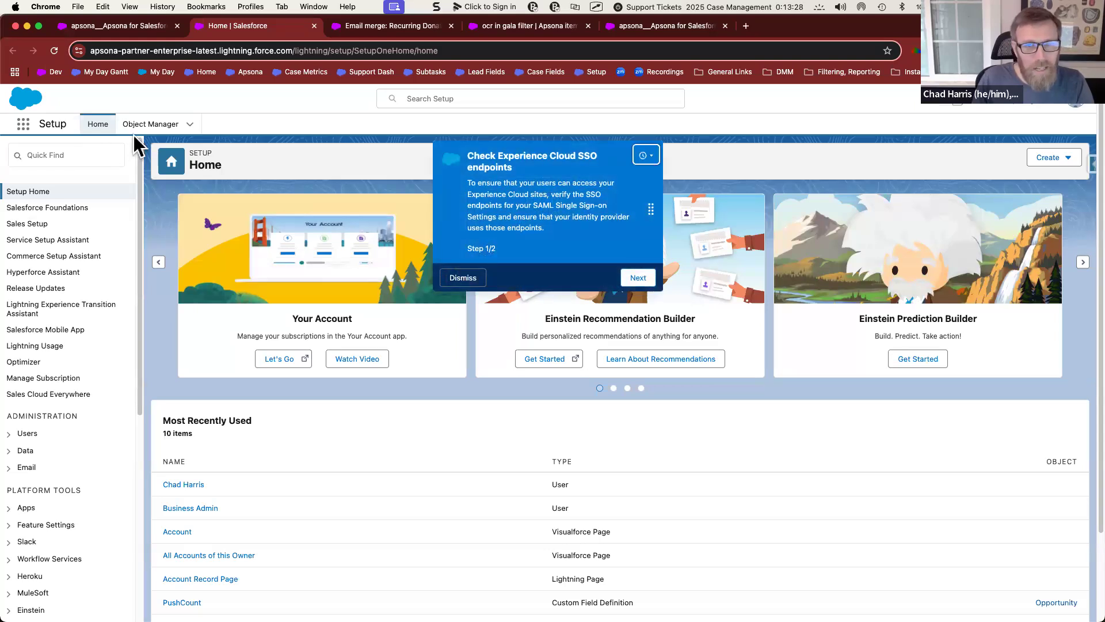
pyautogui.click(150, 124)
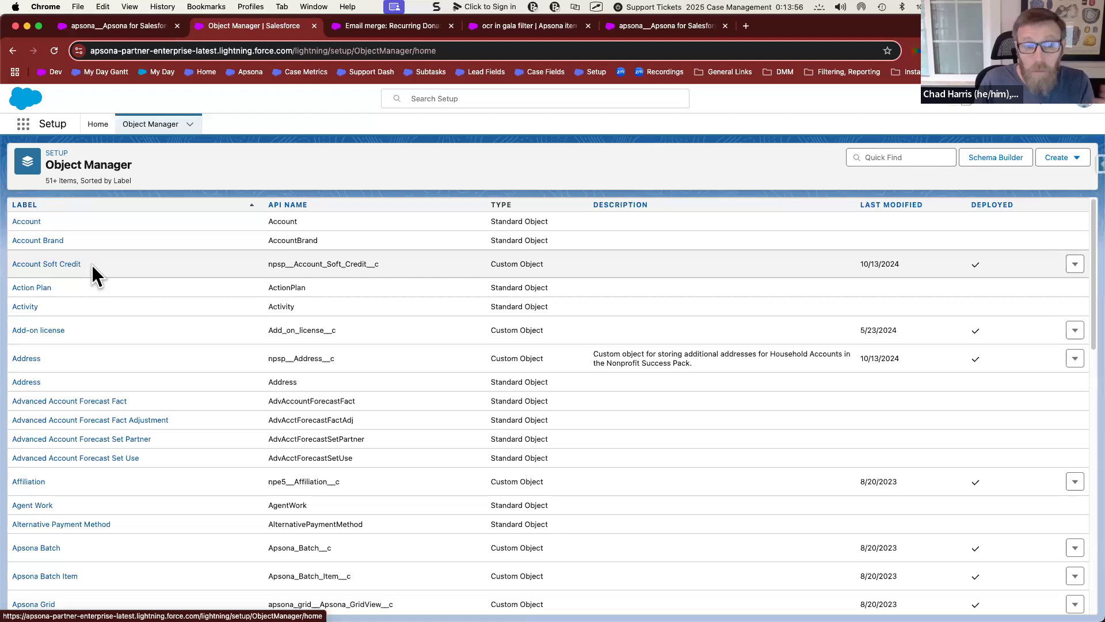
# Search the "Email merge: Recurring Donation 2021-12-07_15:42" item for "label" and check the "ocr in gala filter" item too.
pyautogui.click(136, 25)
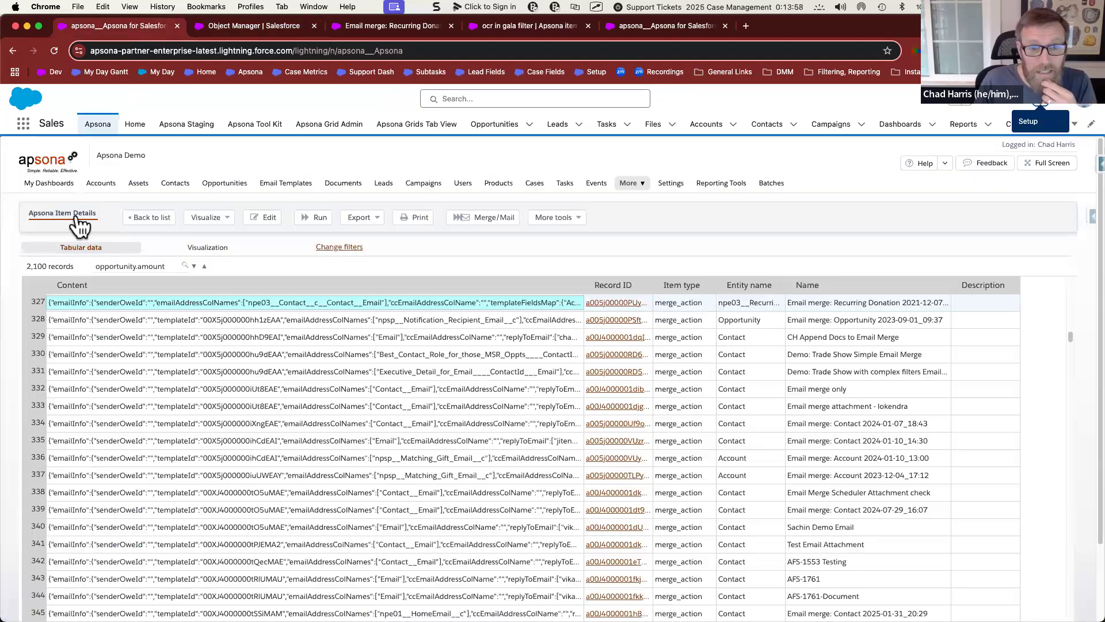
pyautogui.click(379, 29)
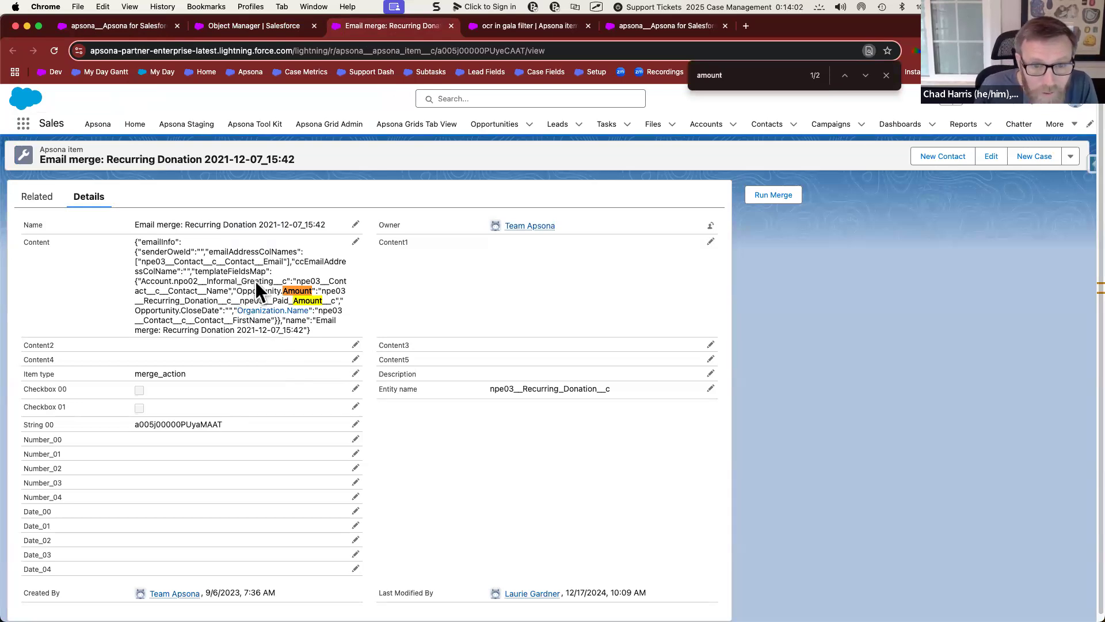
pyautogui.write('label')
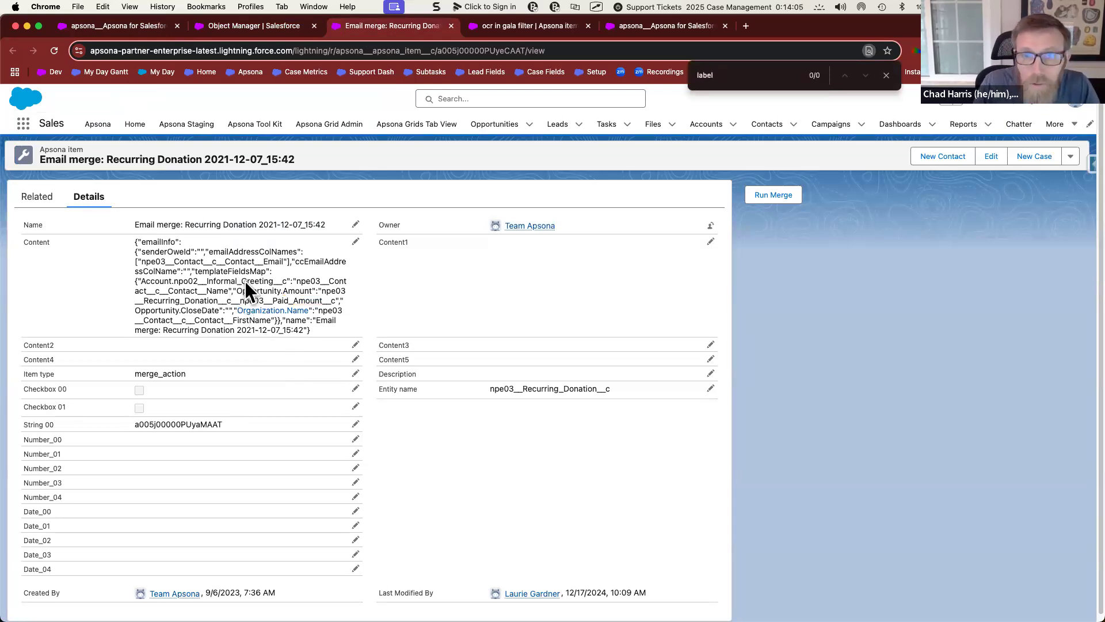
pyautogui.click(528, 26)
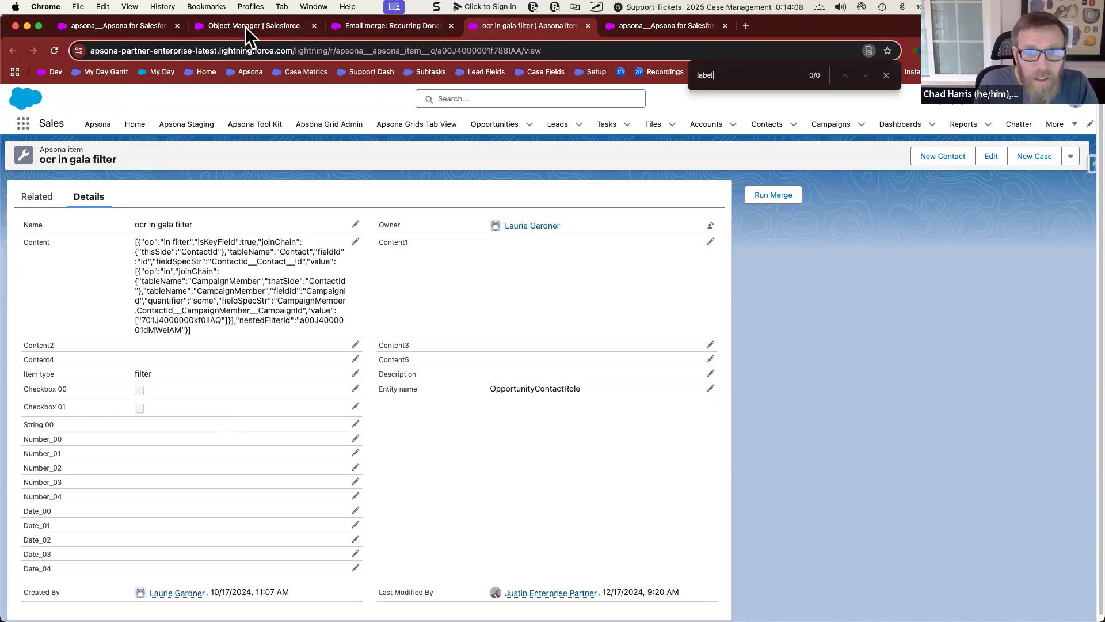
# Open the multi-step report item "new MSTR For AFS-1335" from the Apsona Item Details report and find "label" in its content.
pyautogui.click(161, 26)
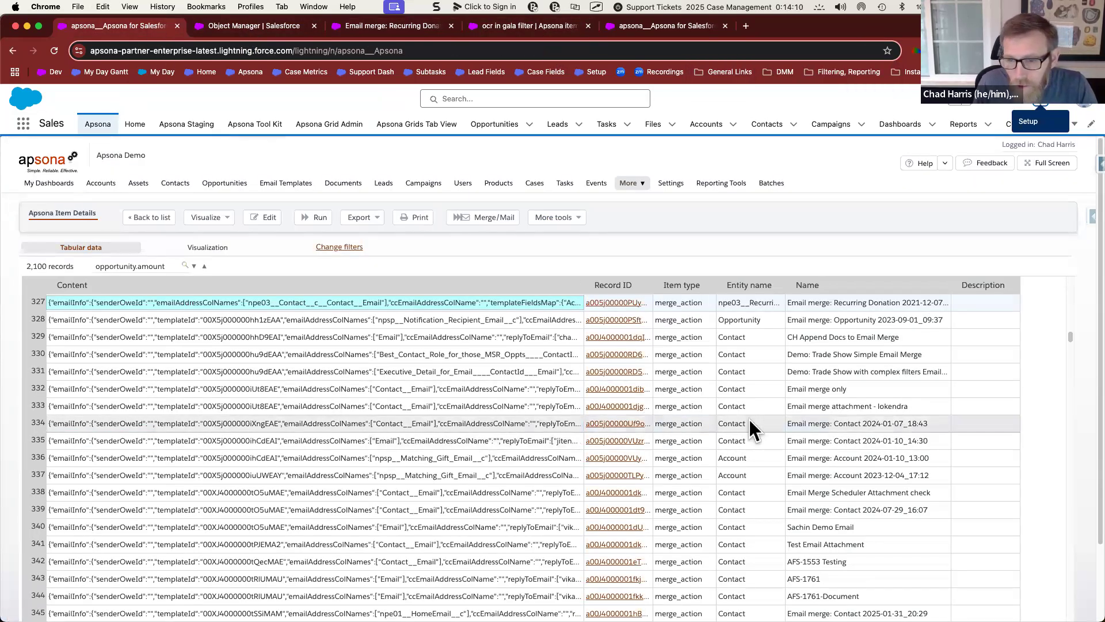
pyautogui.moveTo(1071, 341); pyautogui.dragTo(1070, 368)
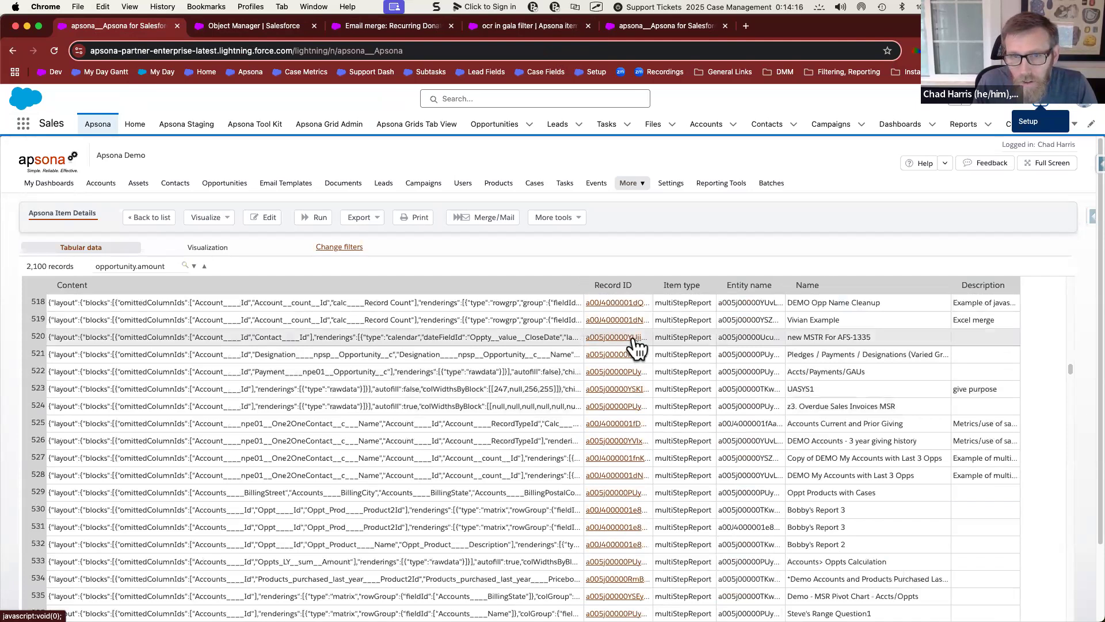
pyautogui.click(633, 339)
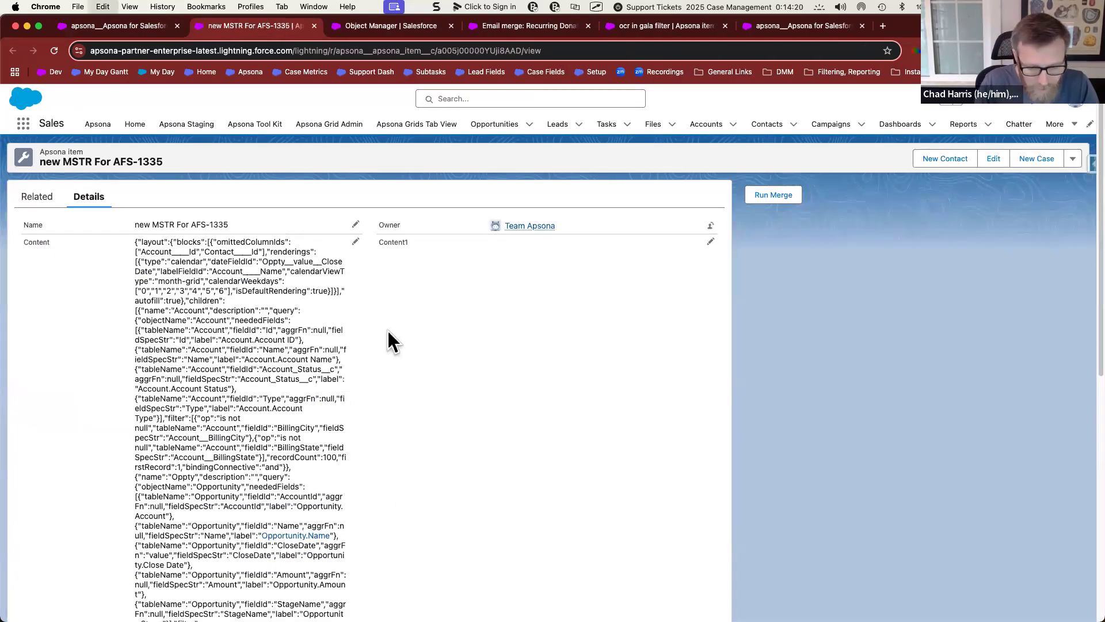
pyautogui.press('super+f')
pyautogui.write('label')
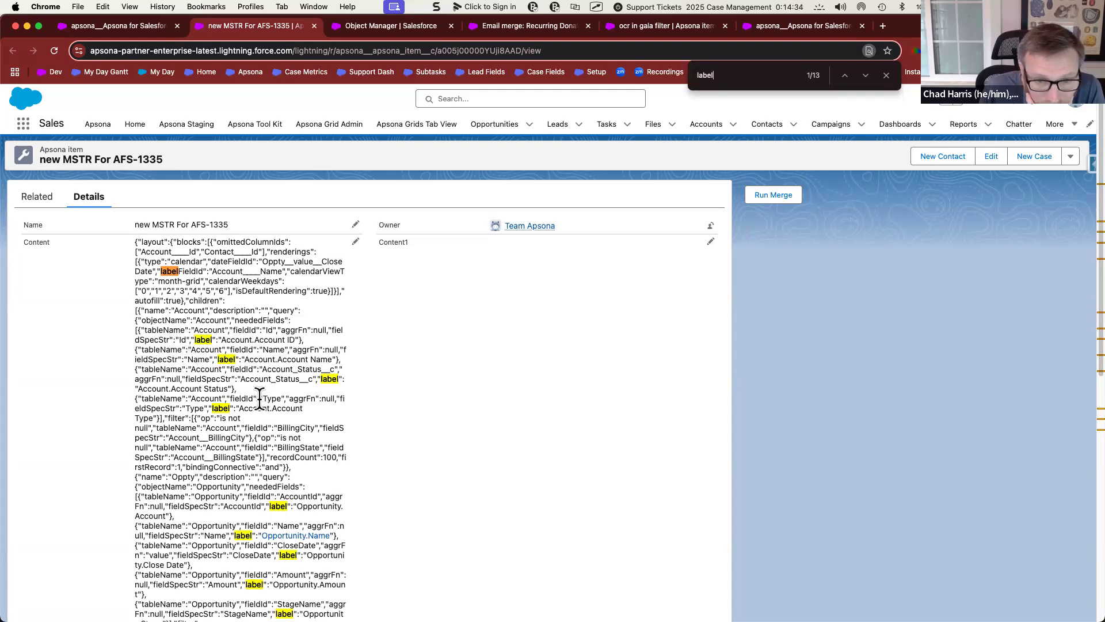
# Review the label entries in the item's content and highlight the "Account.Account Name" label value.
pyautogui.scroll(-1, 257, 471)
pyautogui.scroll(-5, 257, 471)
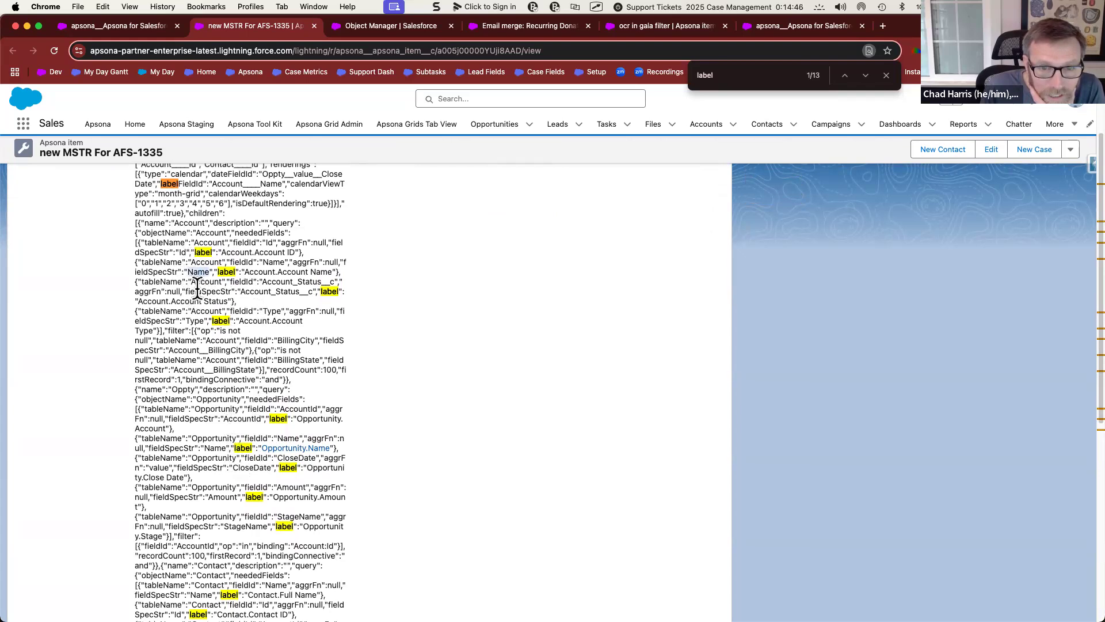
pyautogui.moveTo(291, 275); pyautogui.dragTo(331, 270)
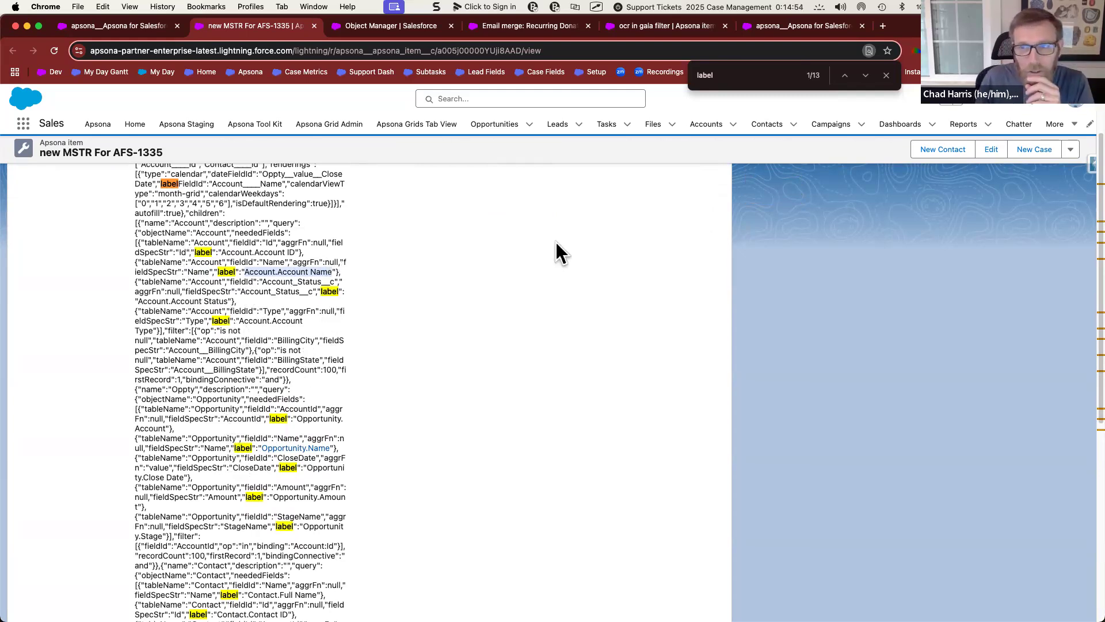
# Return to the Object Manager, filter the objects by "opp" and review the Opportunity object's Fields & Relationships list.
pyautogui.click(403, 26)
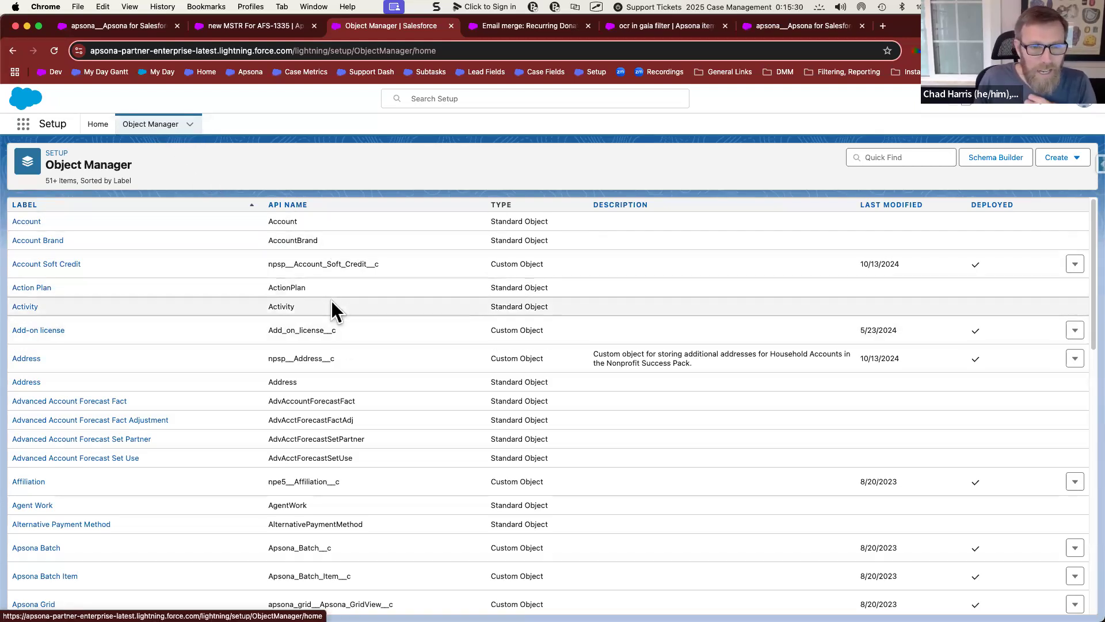
pyautogui.click(901, 155)
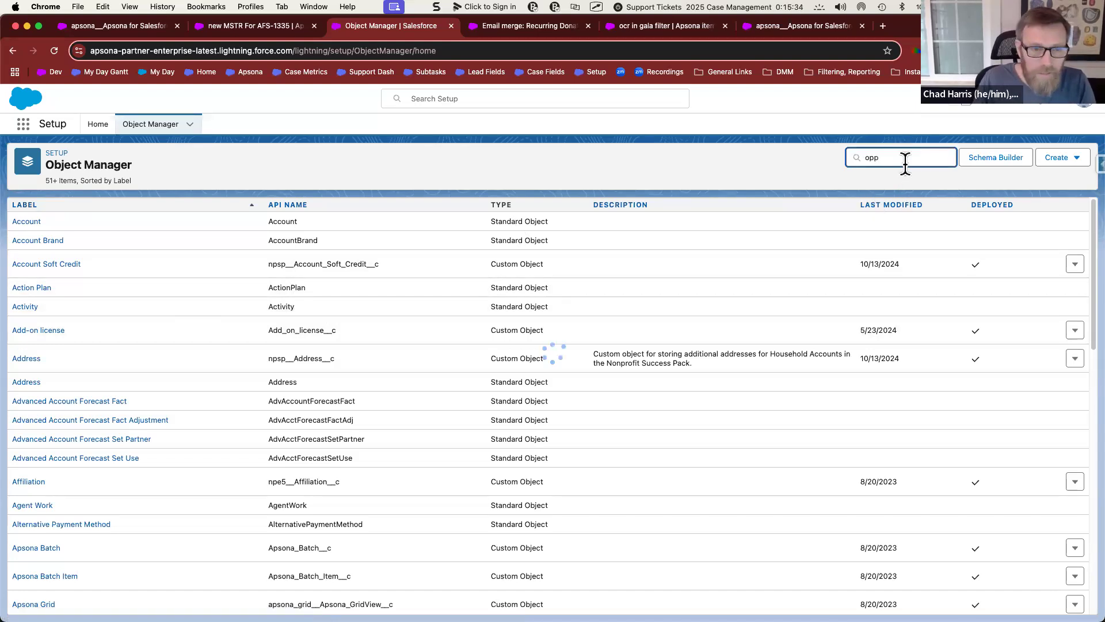
pyautogui.click(35, 224)
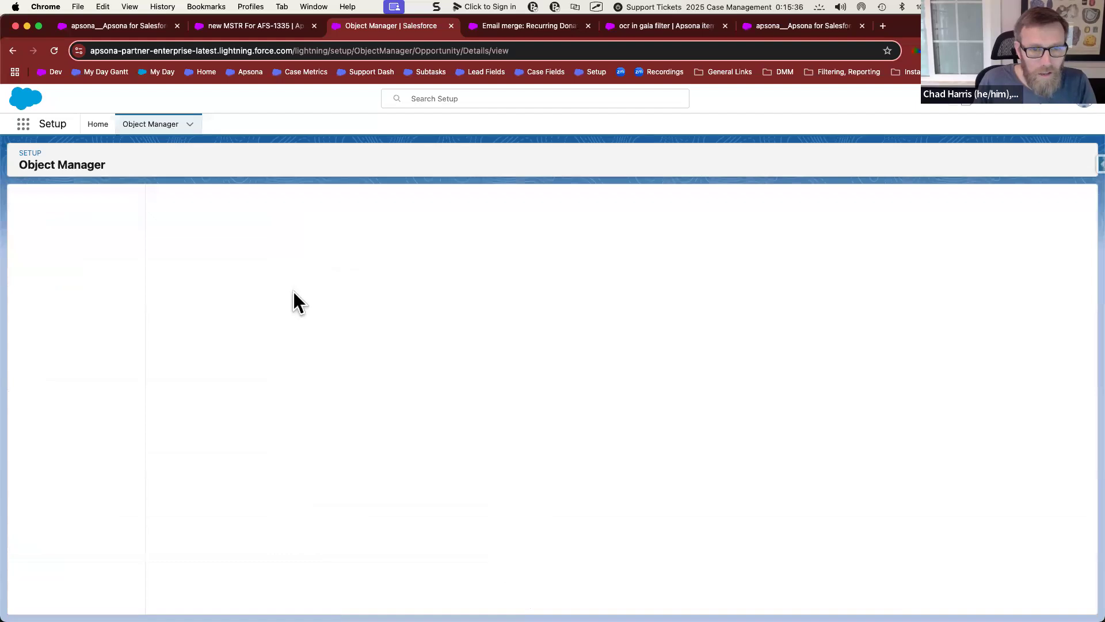
pyautogui.click(67, 226)
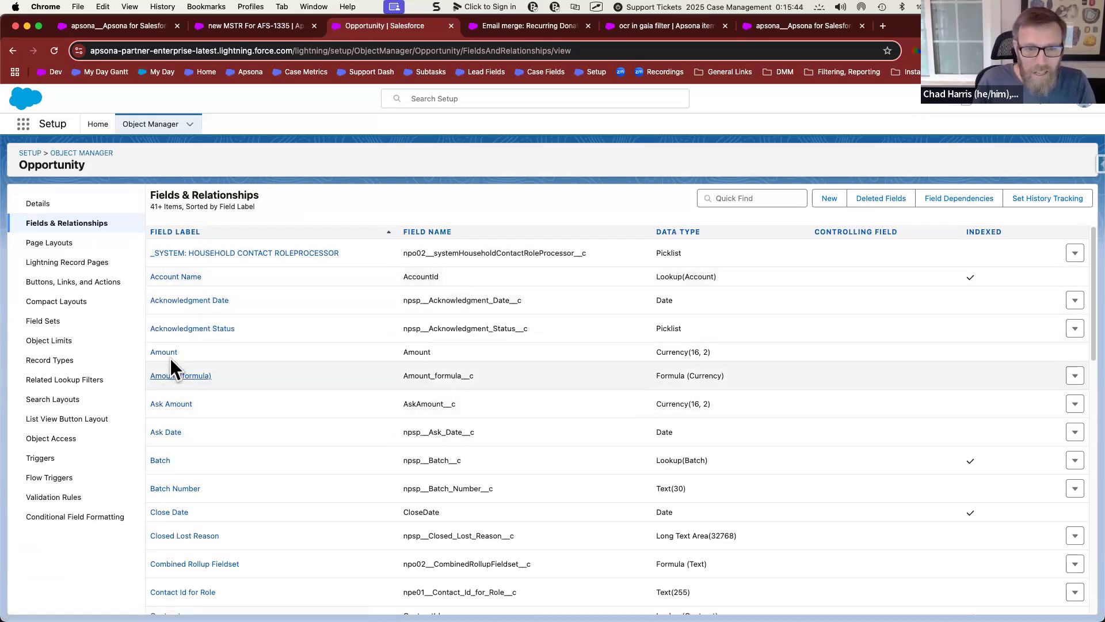
pyautogui.scroll(-10, 454, 412)
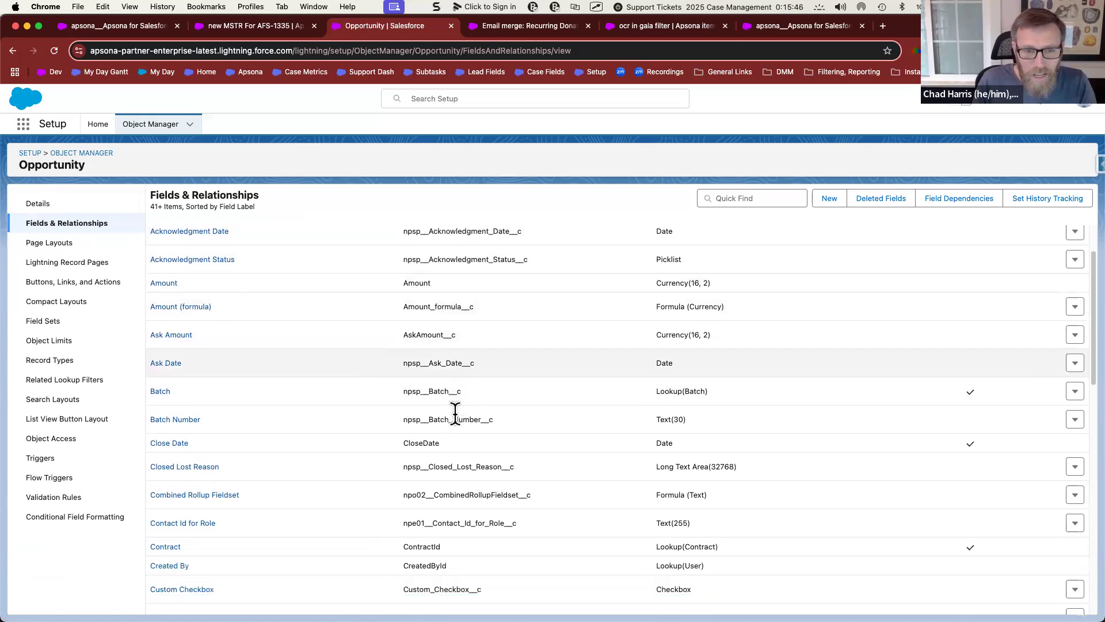